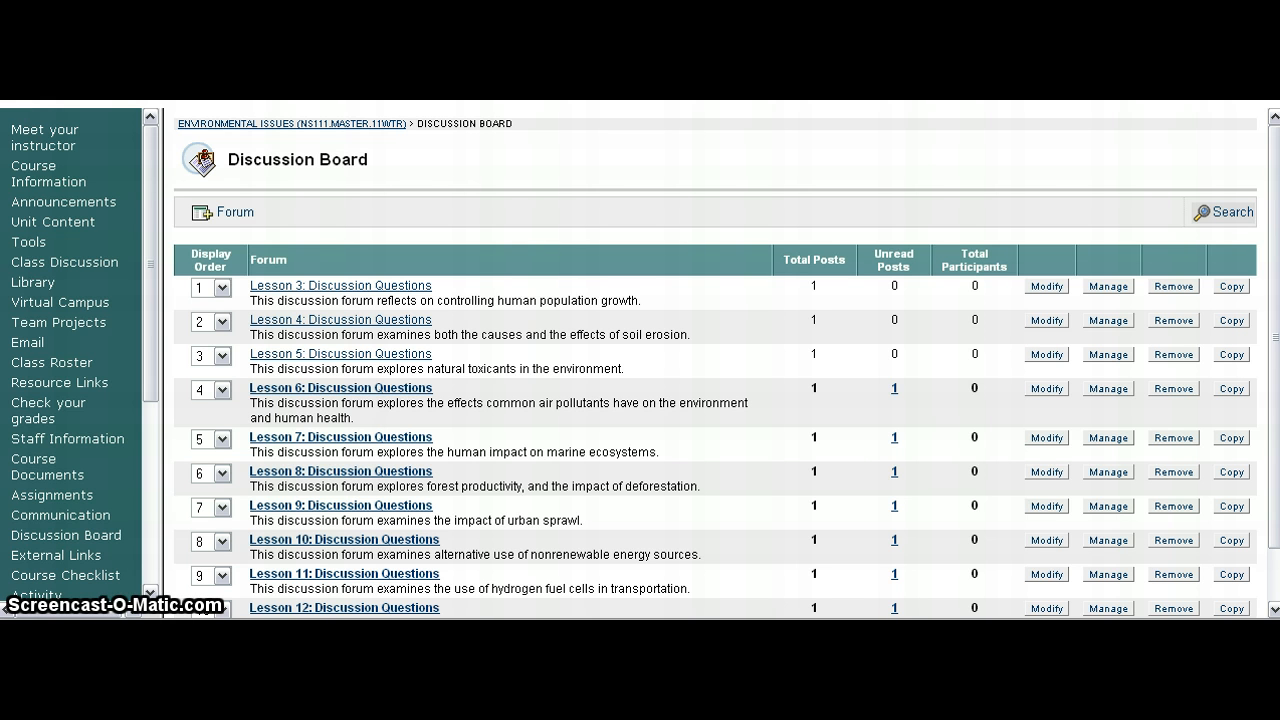
Step: Open the China's One-Child Policy post in the Lesson 3 Discussion Questions forum for modification
click(315, 290)
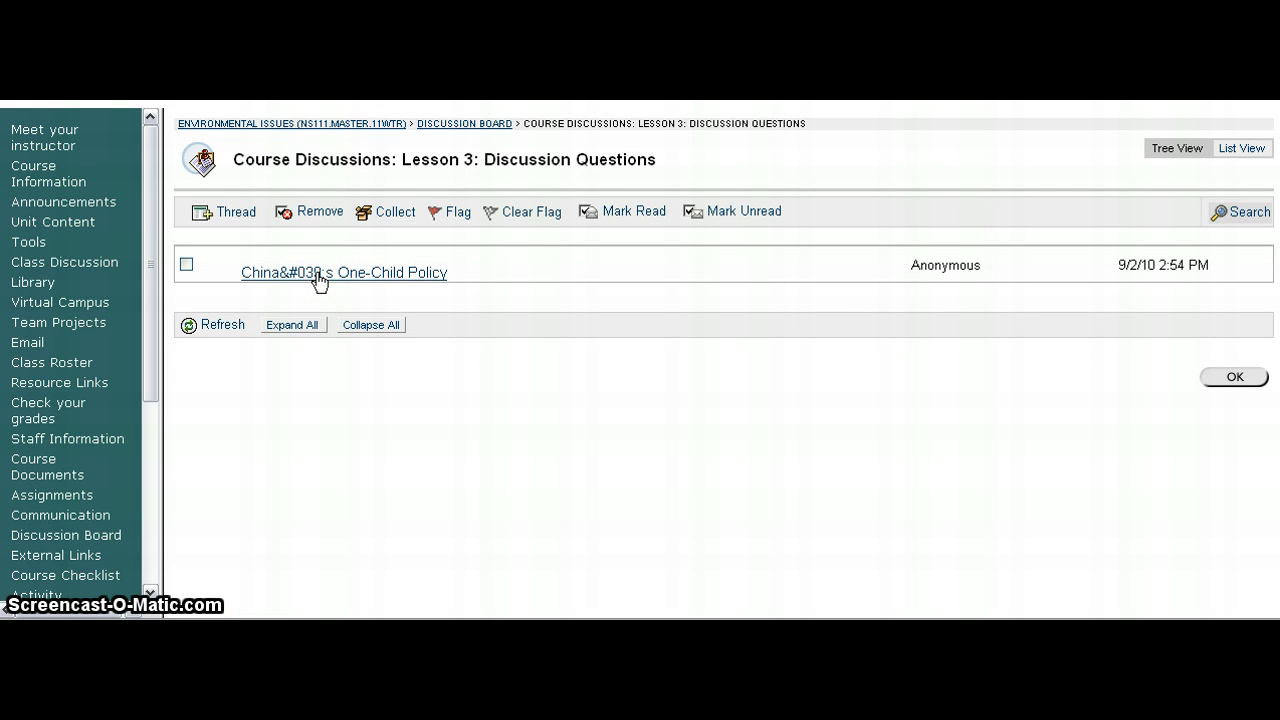
click(318, 278)
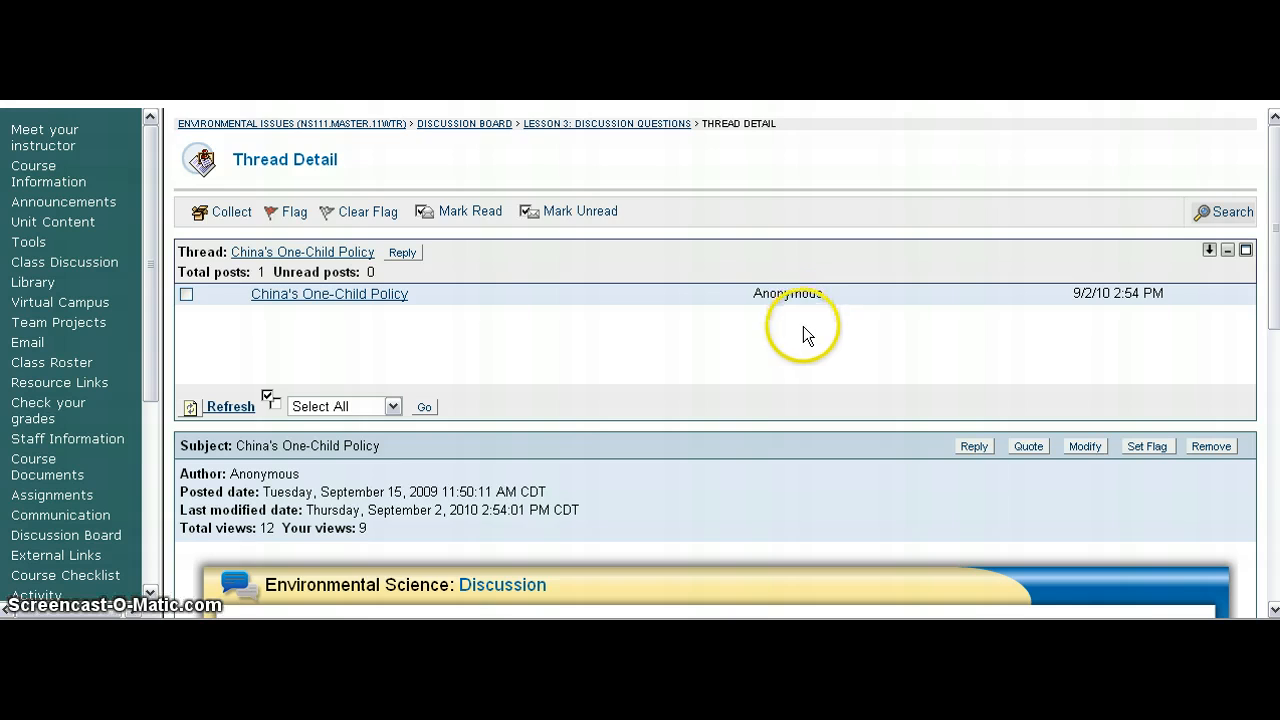
scroll(803, 326, down, 4)
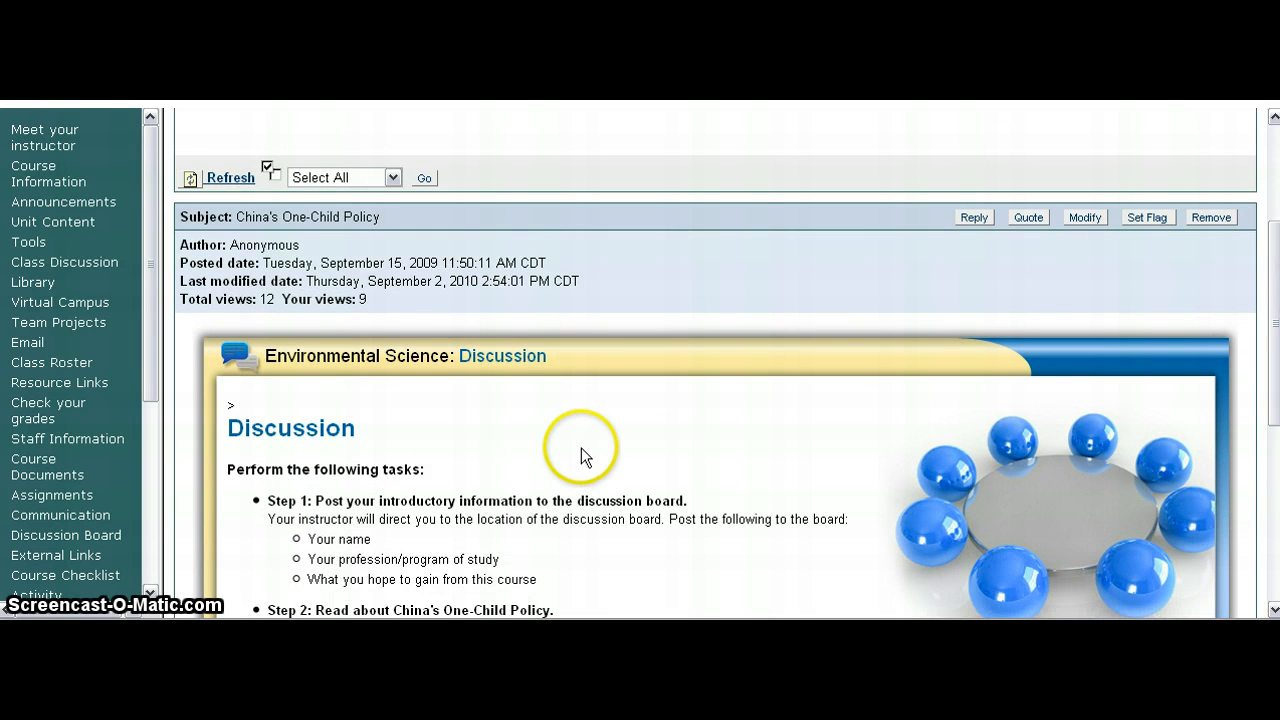
click(1079, 230)
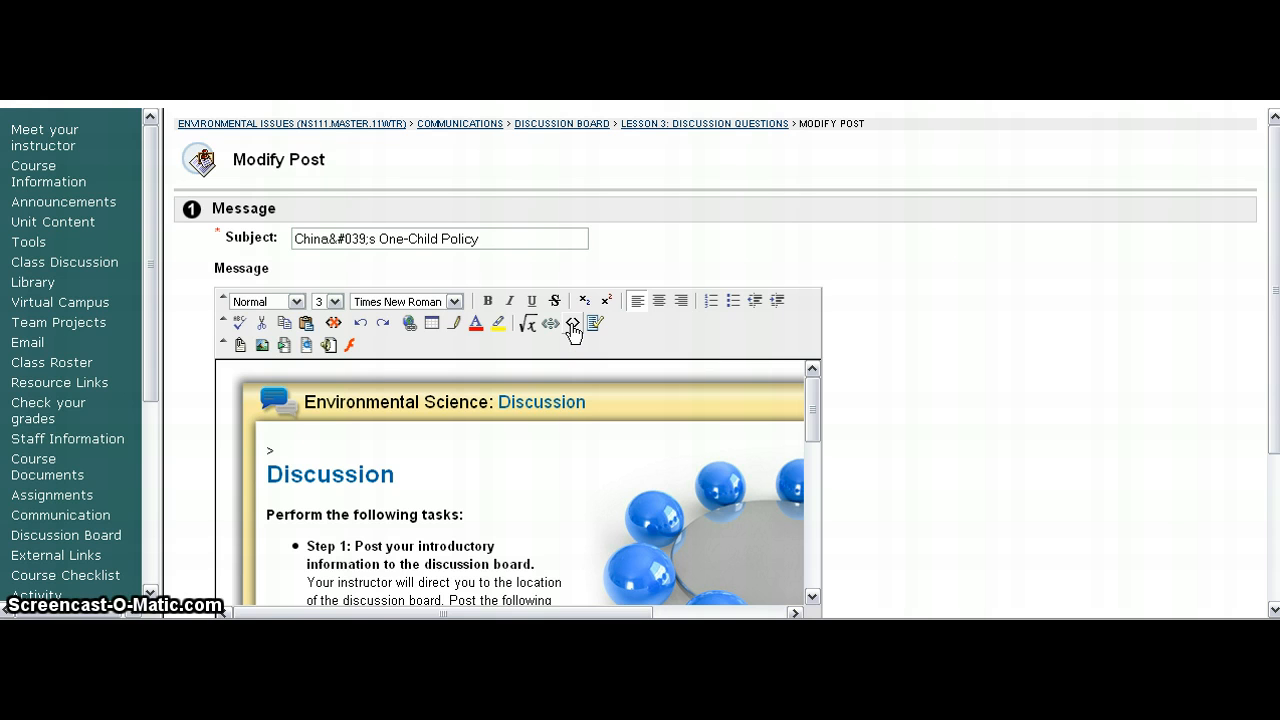
Step: Switch the message editor to HTML source mode and copy its entire source code
click(573, 323)
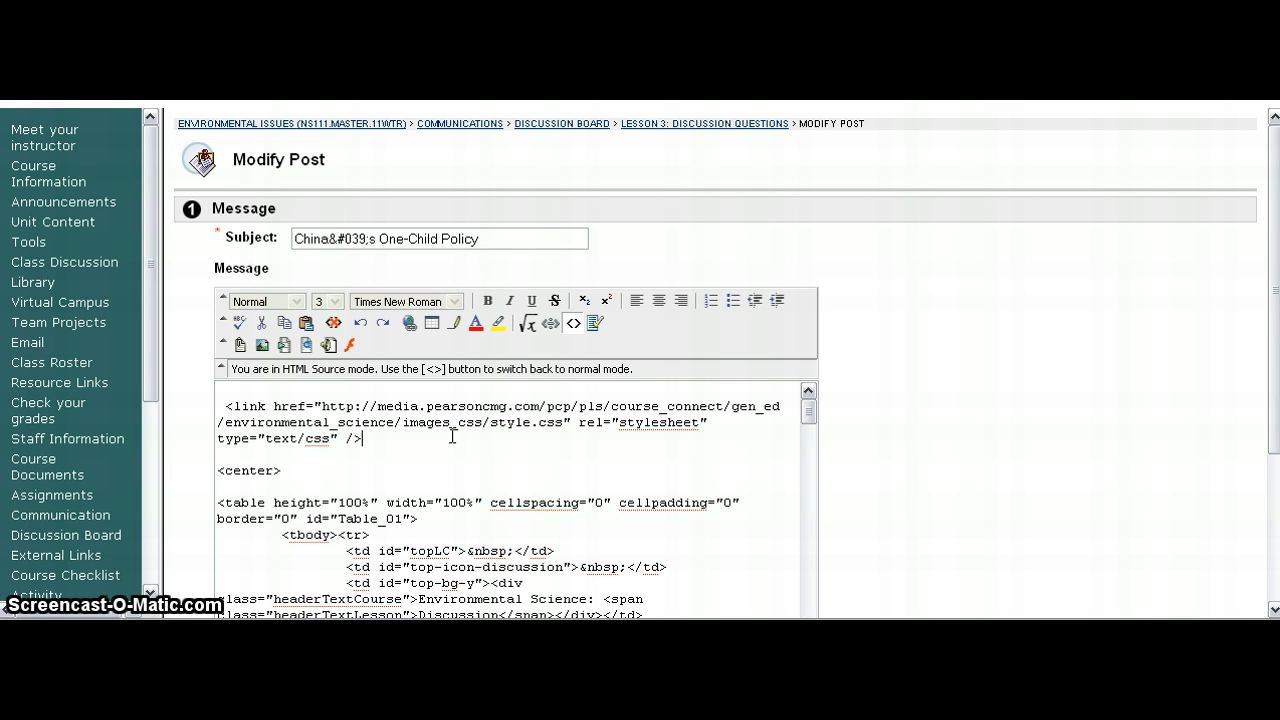
key(ctrl+a)
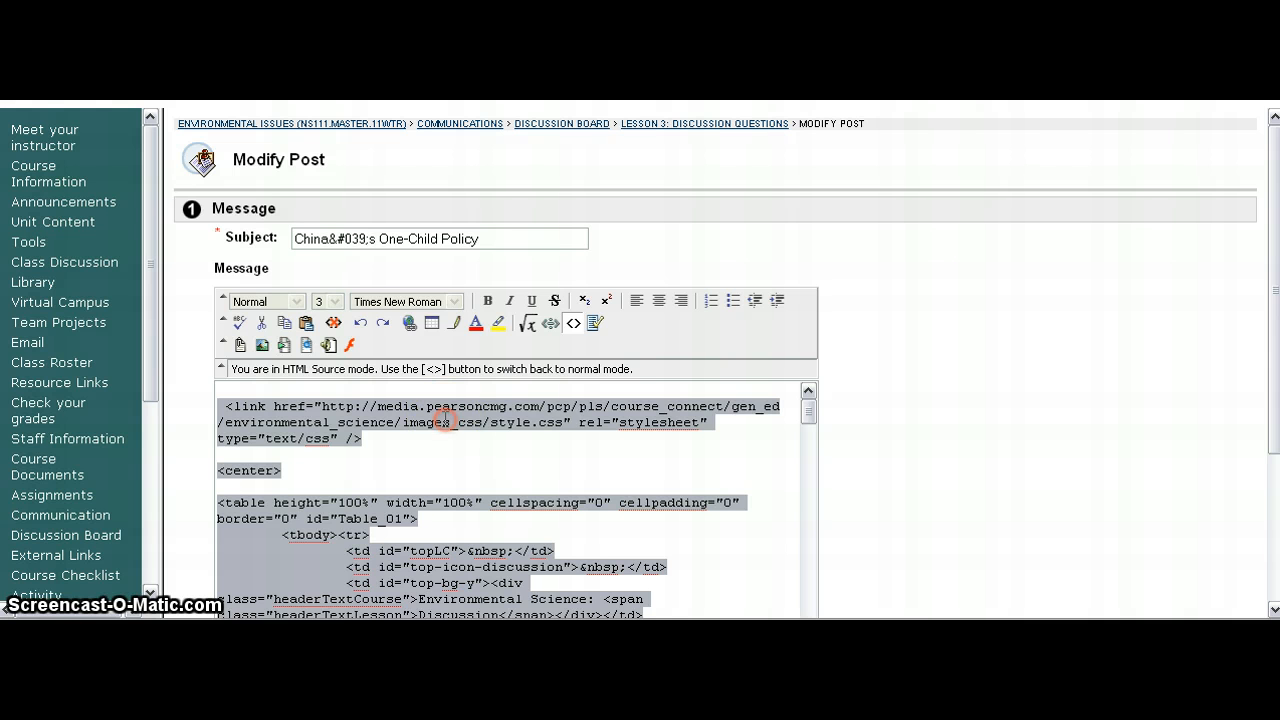
right_click(446, 421)
click(476, 477)
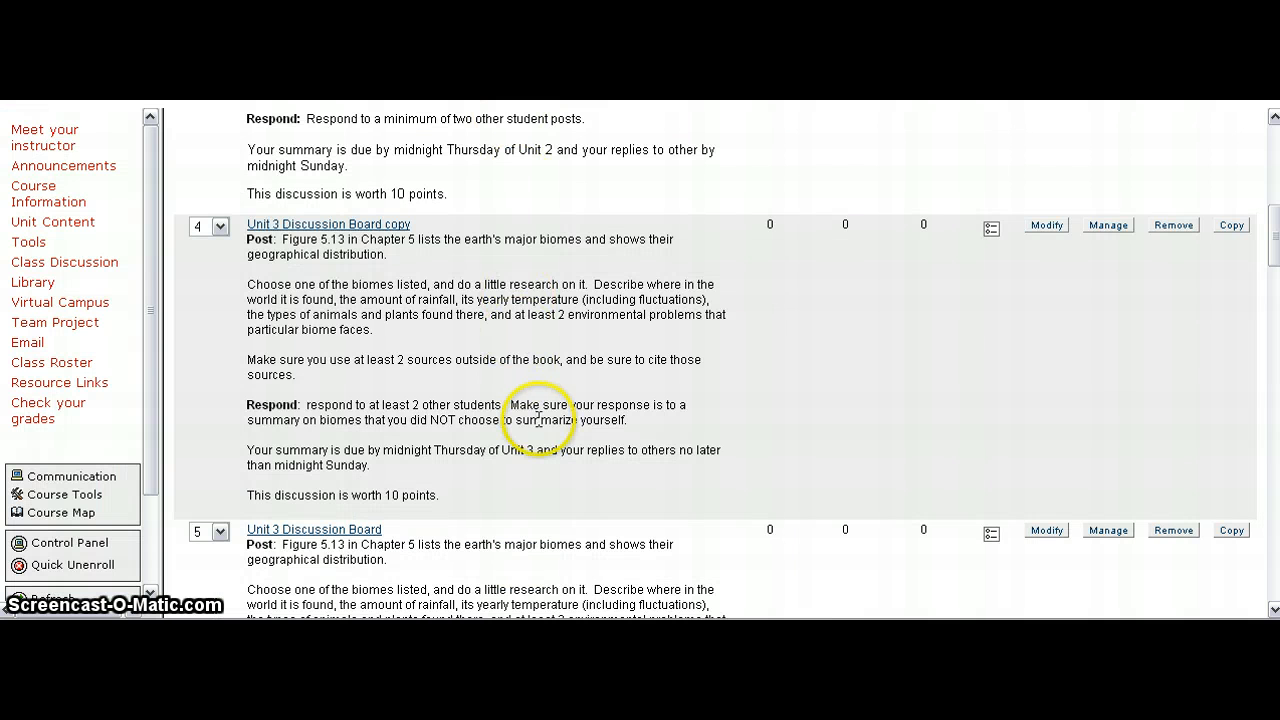
Step: In the other course's discussion board, open the Unit 3 Discussion Board copy forum for modification
scroll(540, 440, up, 5)
scroll(538, 418, up, 4)
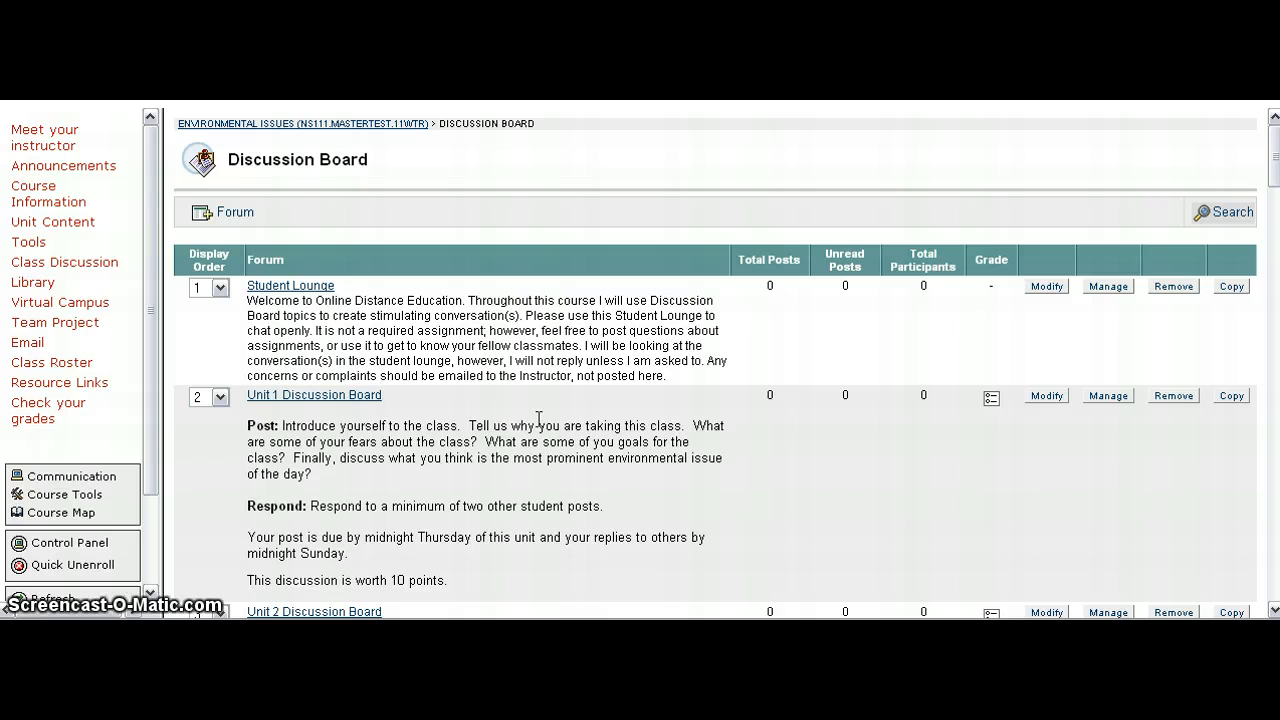
scroll(538, 418, down, 6)
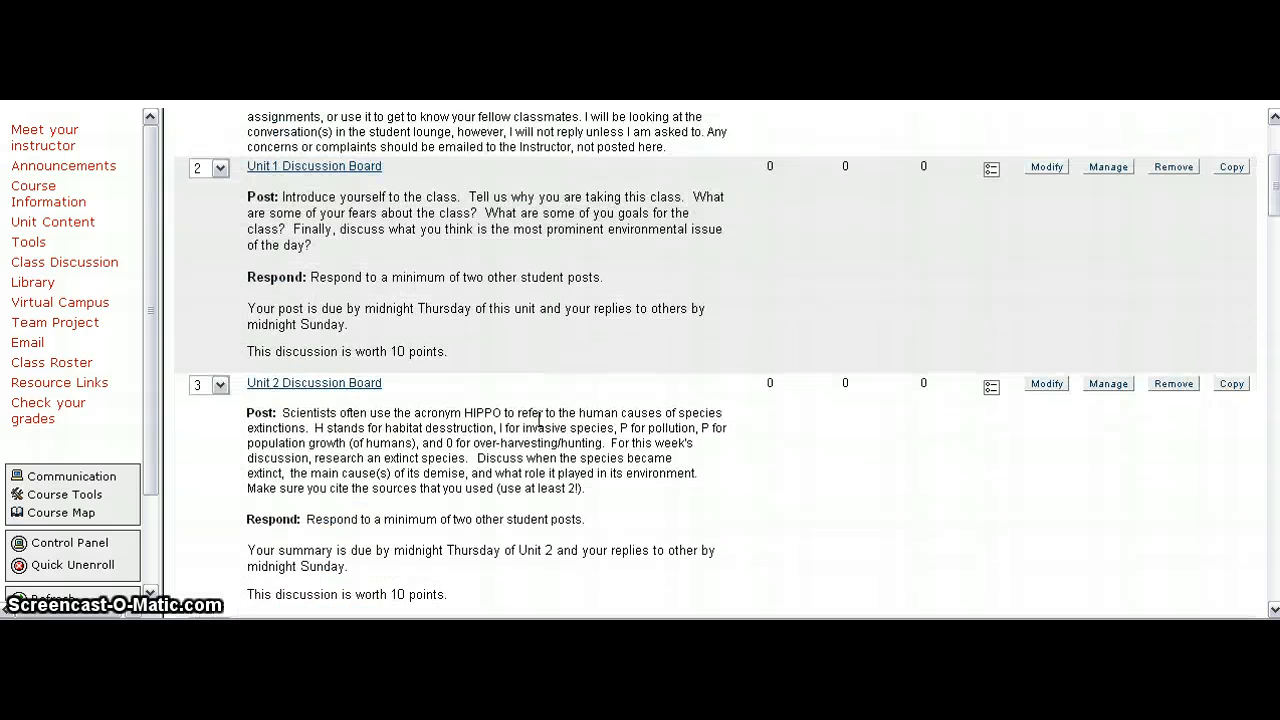
scroll(538, 428, down, 3)
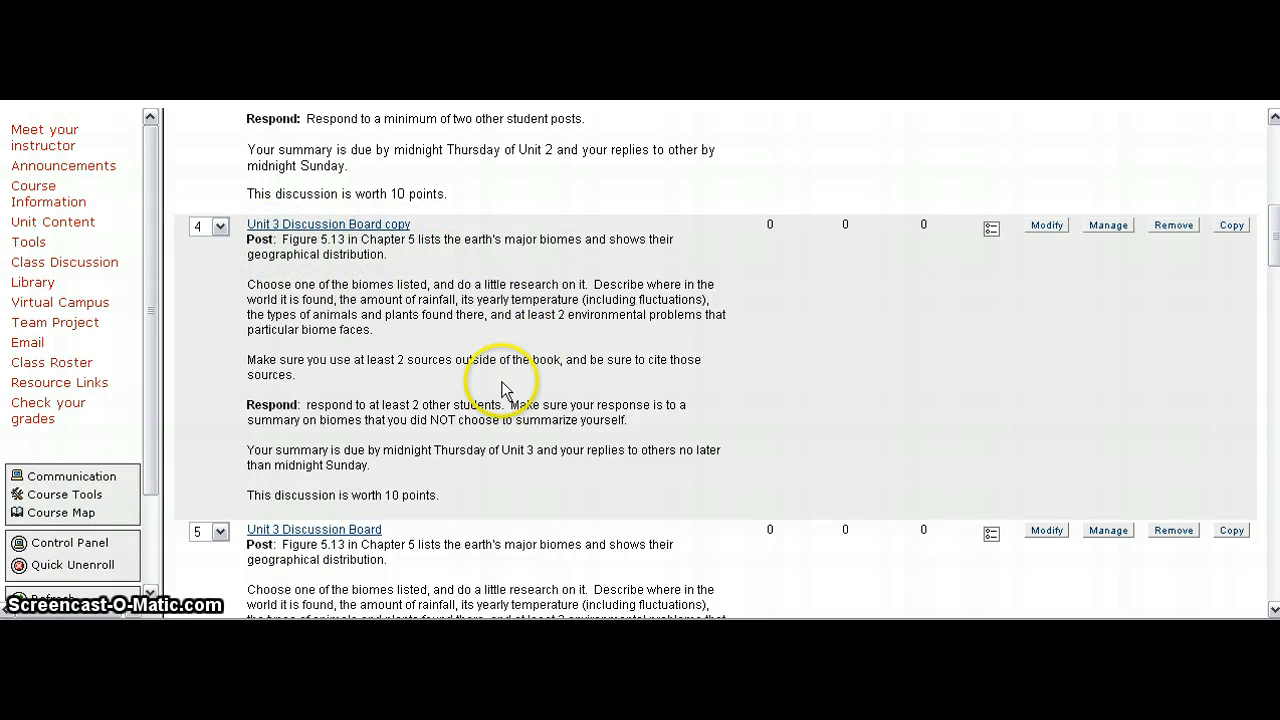
scroll(505, 390, down, 4)
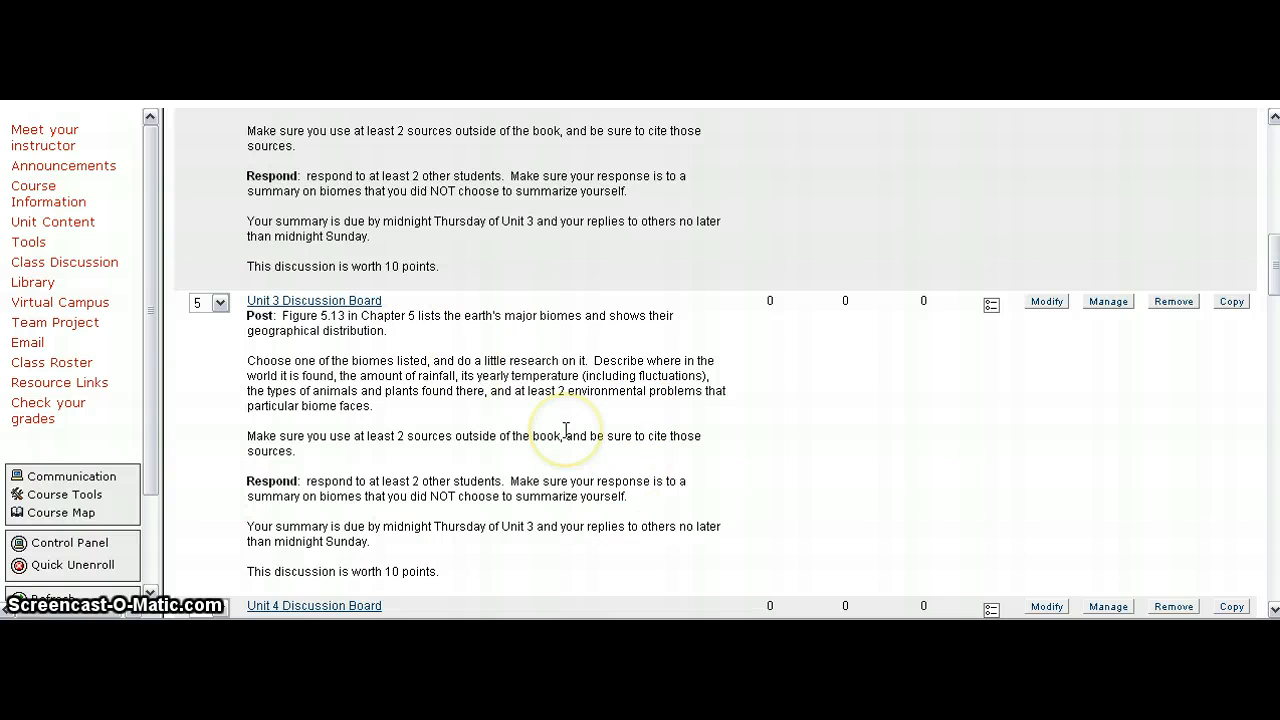
scroll(568, 438, up, 4)
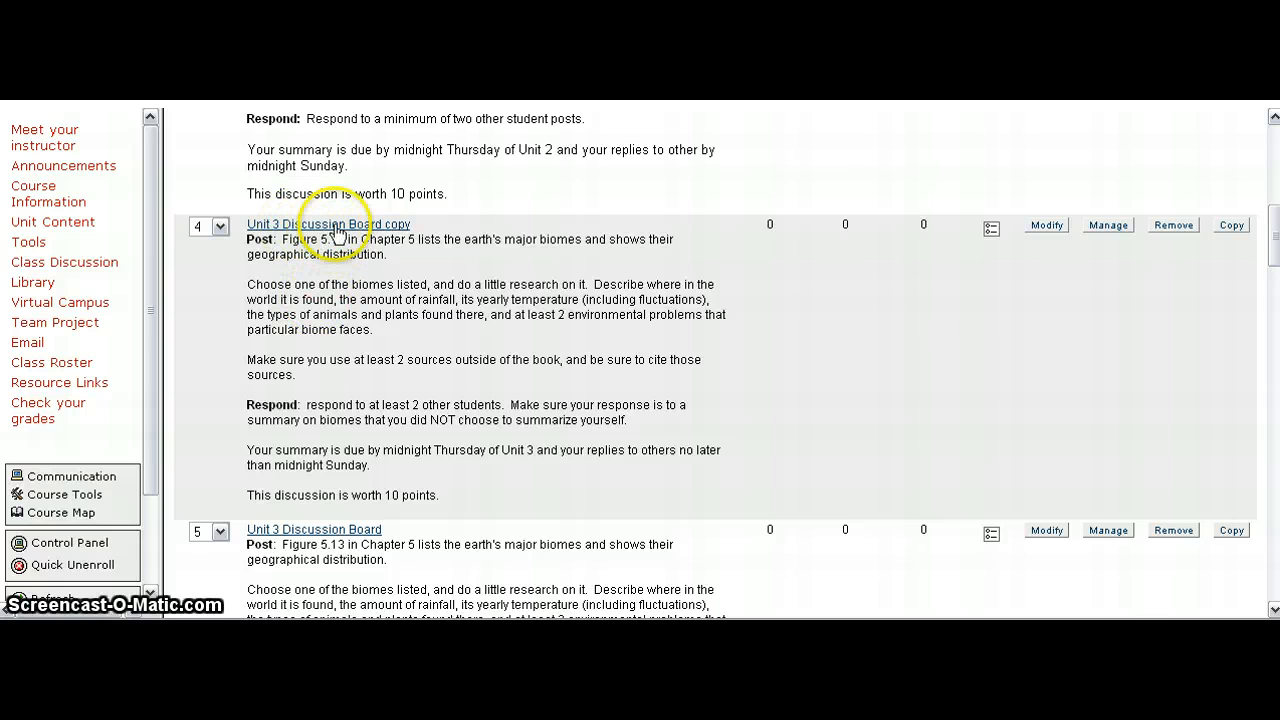
click(1041, 226)
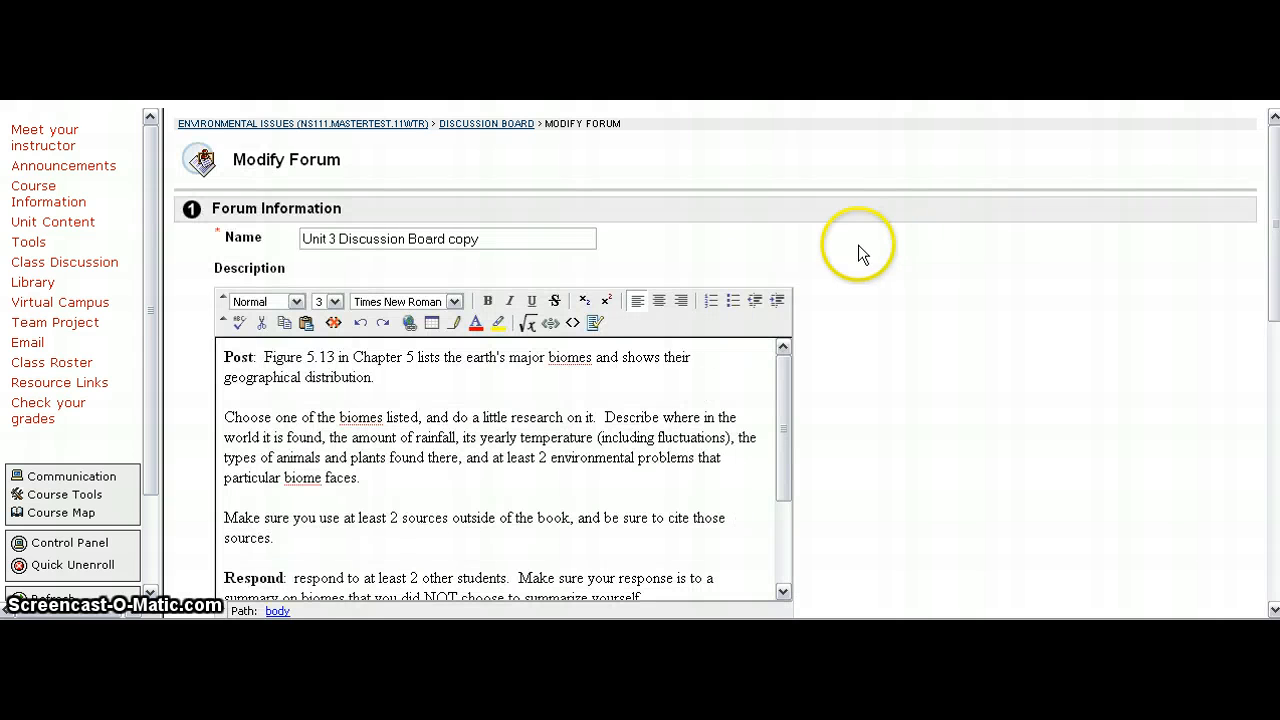
Step: Replace the forum description's HTML source with the copied post code and return to normal editing mode
click(579, 381)
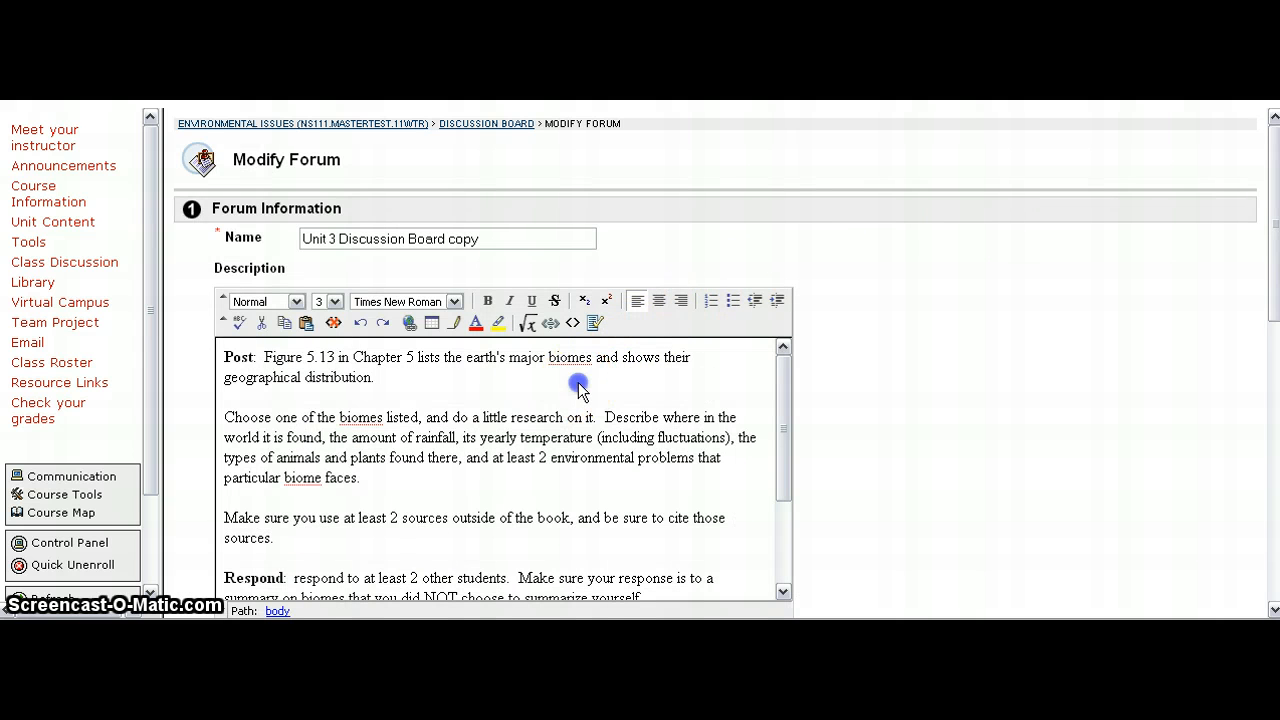
click(572, 325)
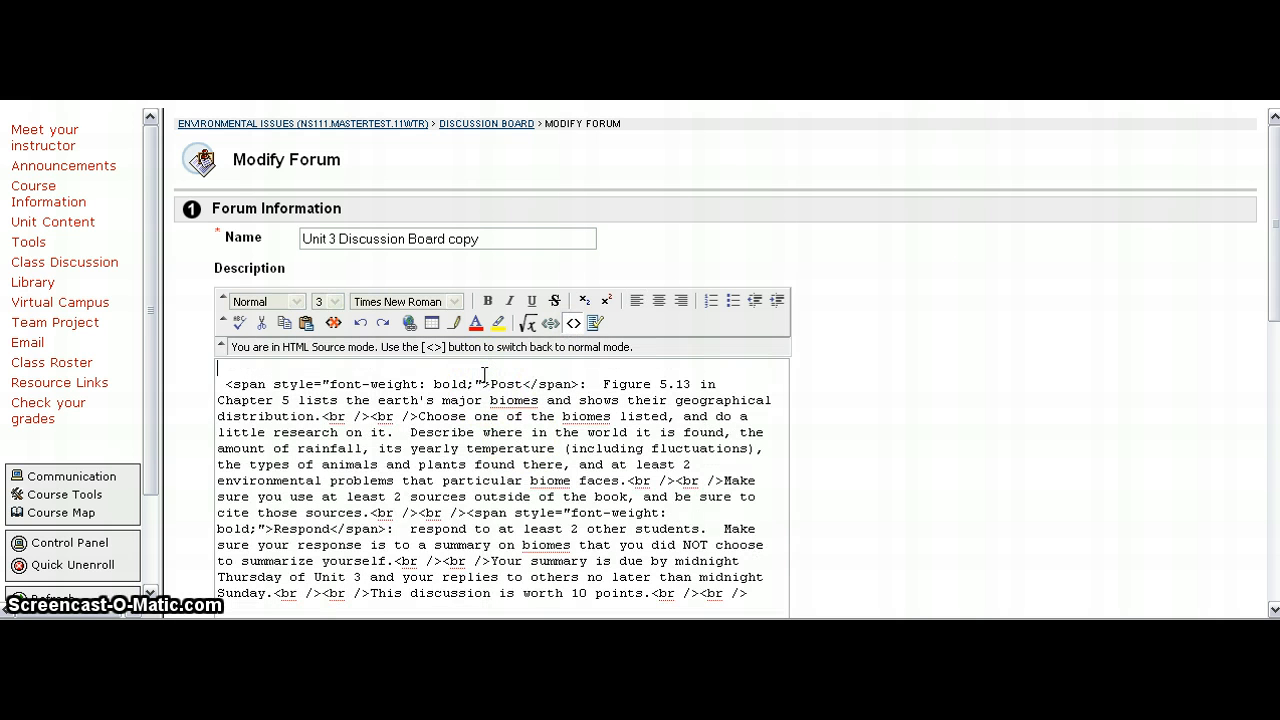
key(ctrl+a)
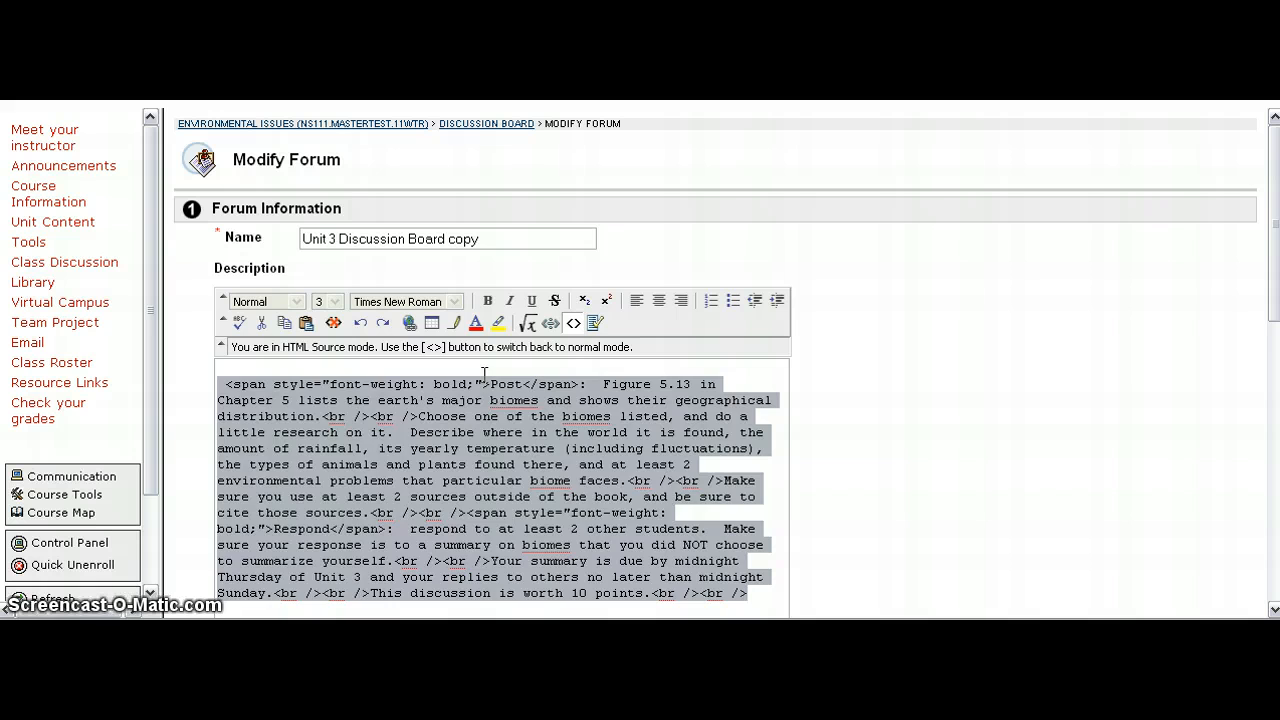
key(Delete)
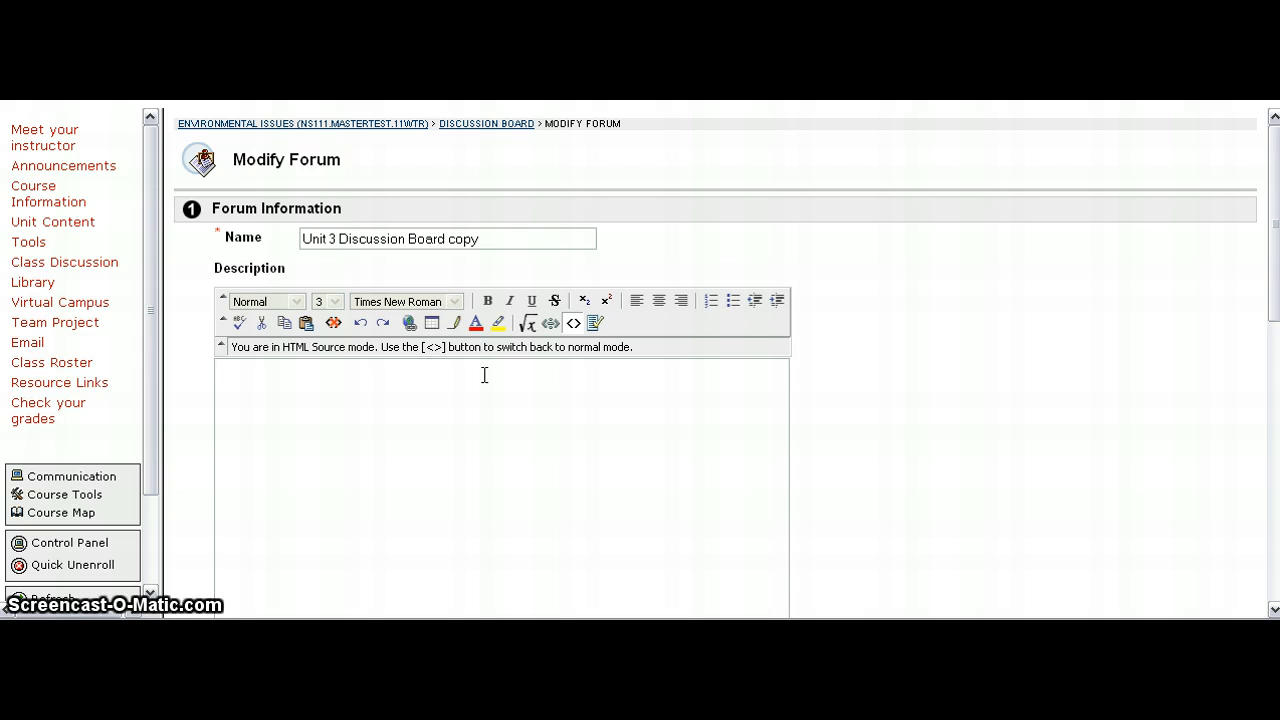
right_click(485, 375)
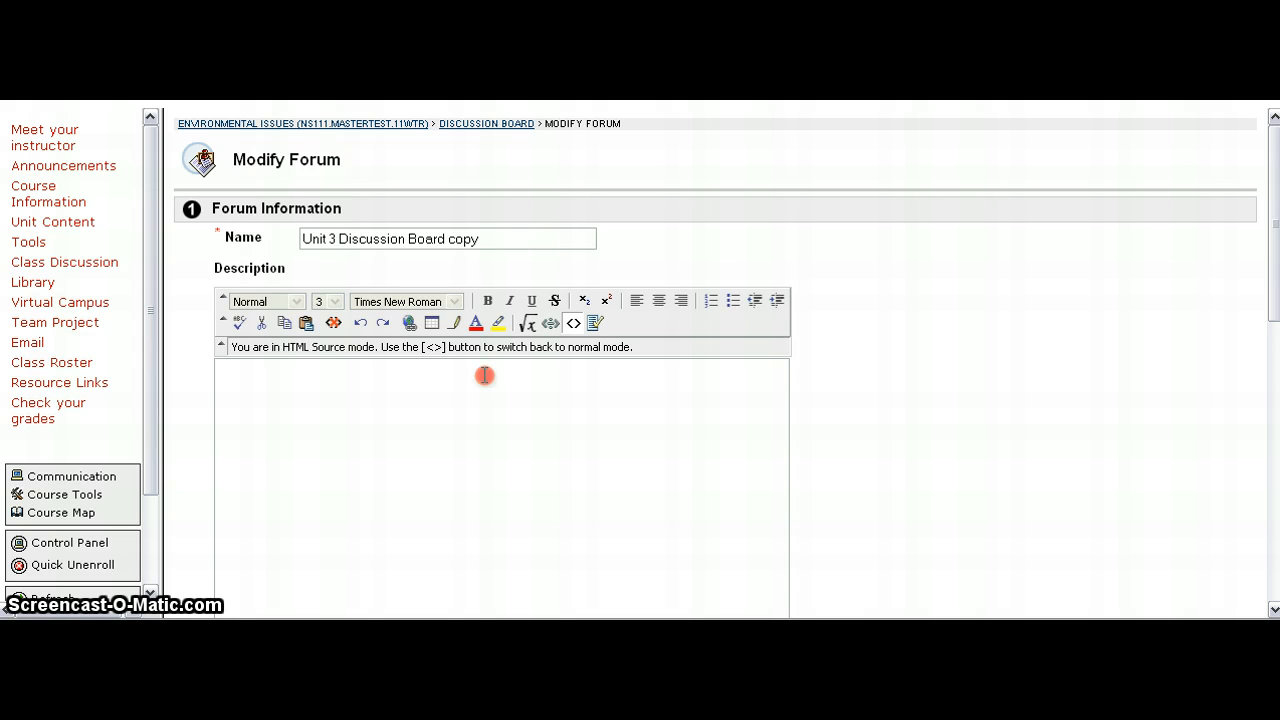
click(522, 450)
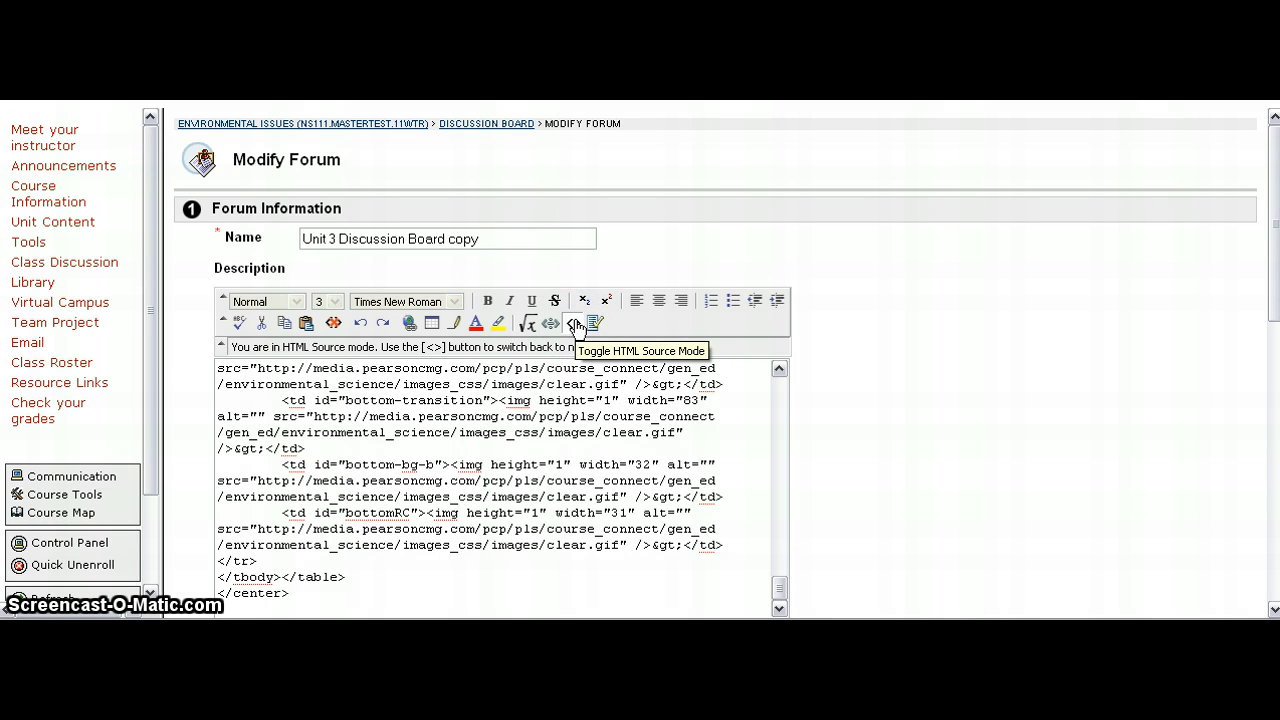
click(575, 324)
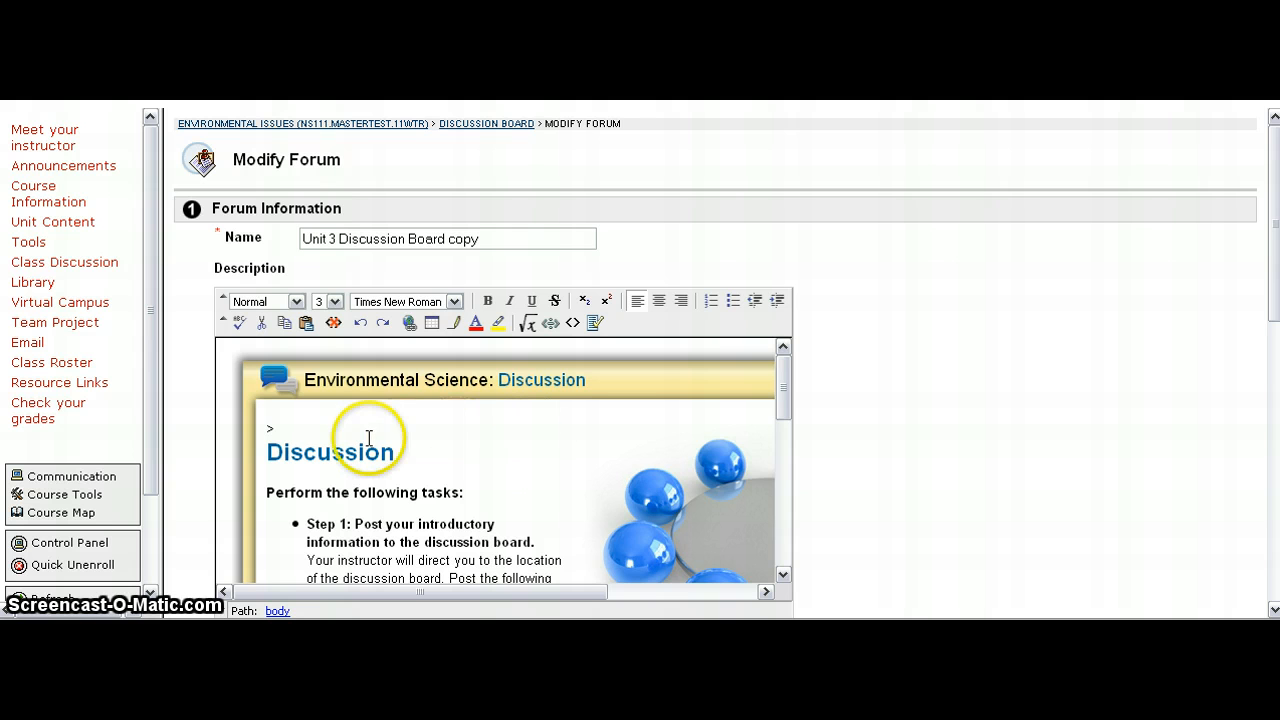
Step: Delete the stray '>' character above the Discussion heading in the description
click(301, 432)
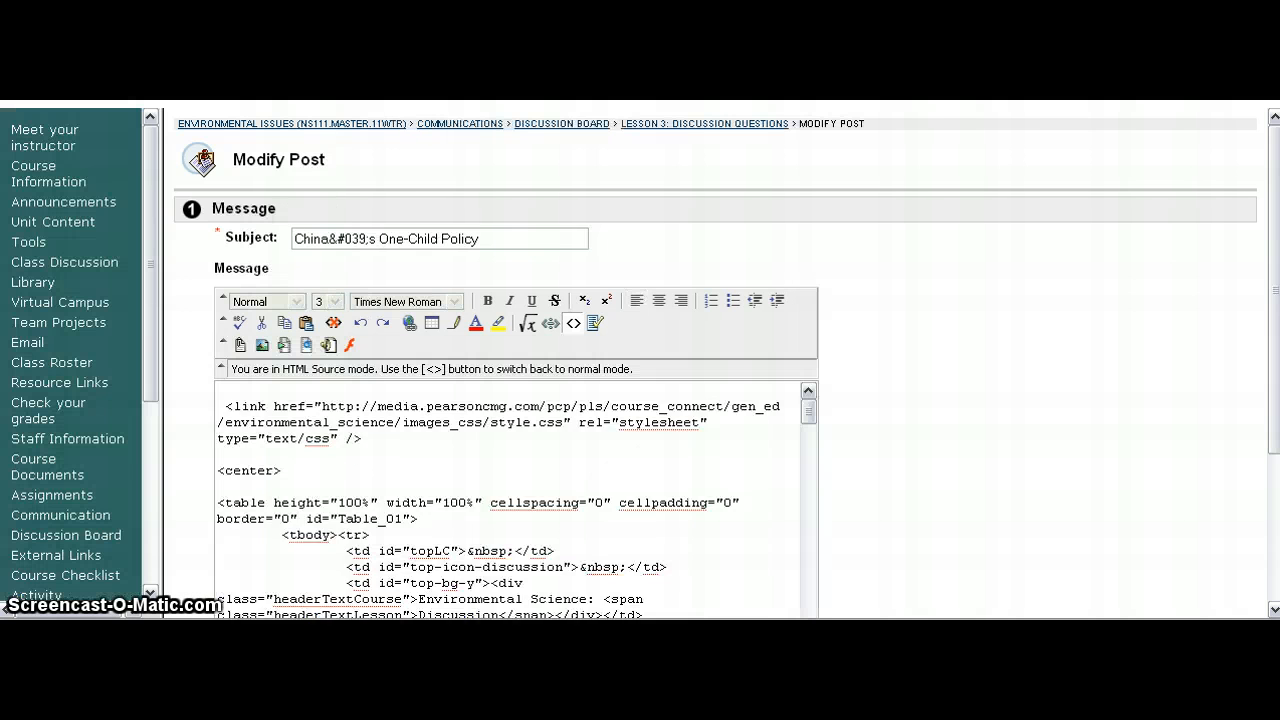
key(ctrl+a)
click(571, 324)
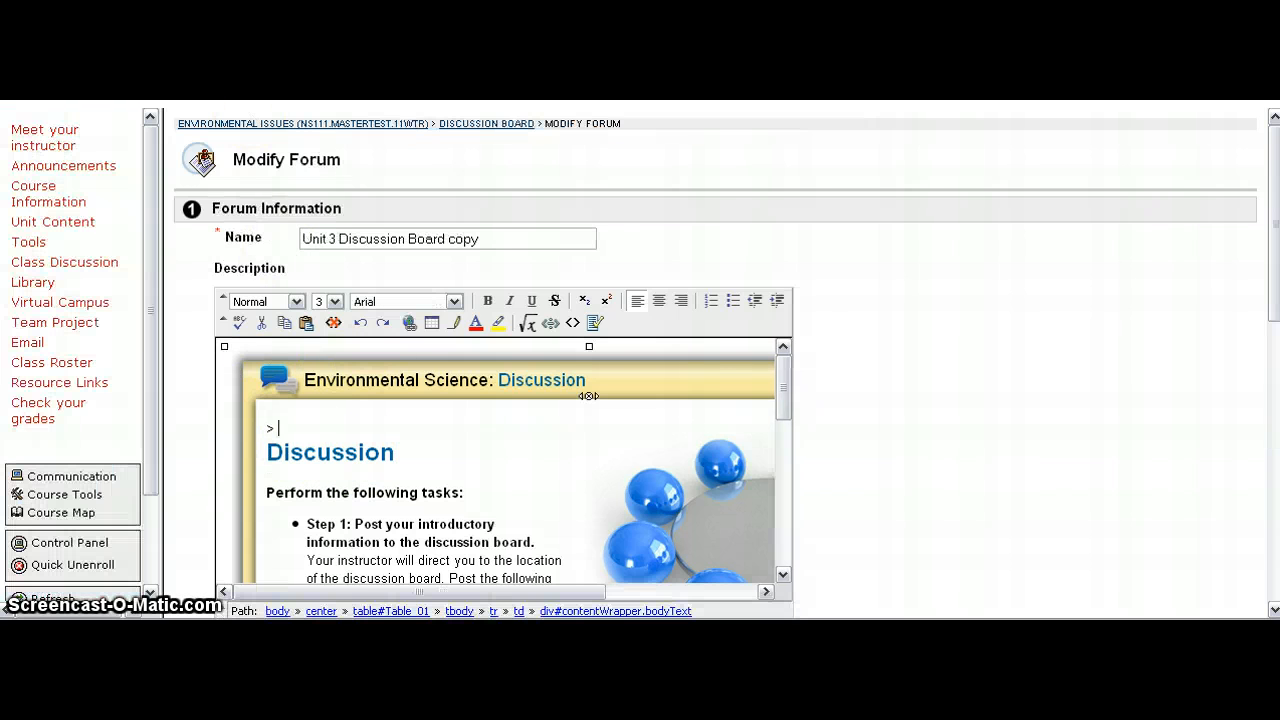
click(300, 428)
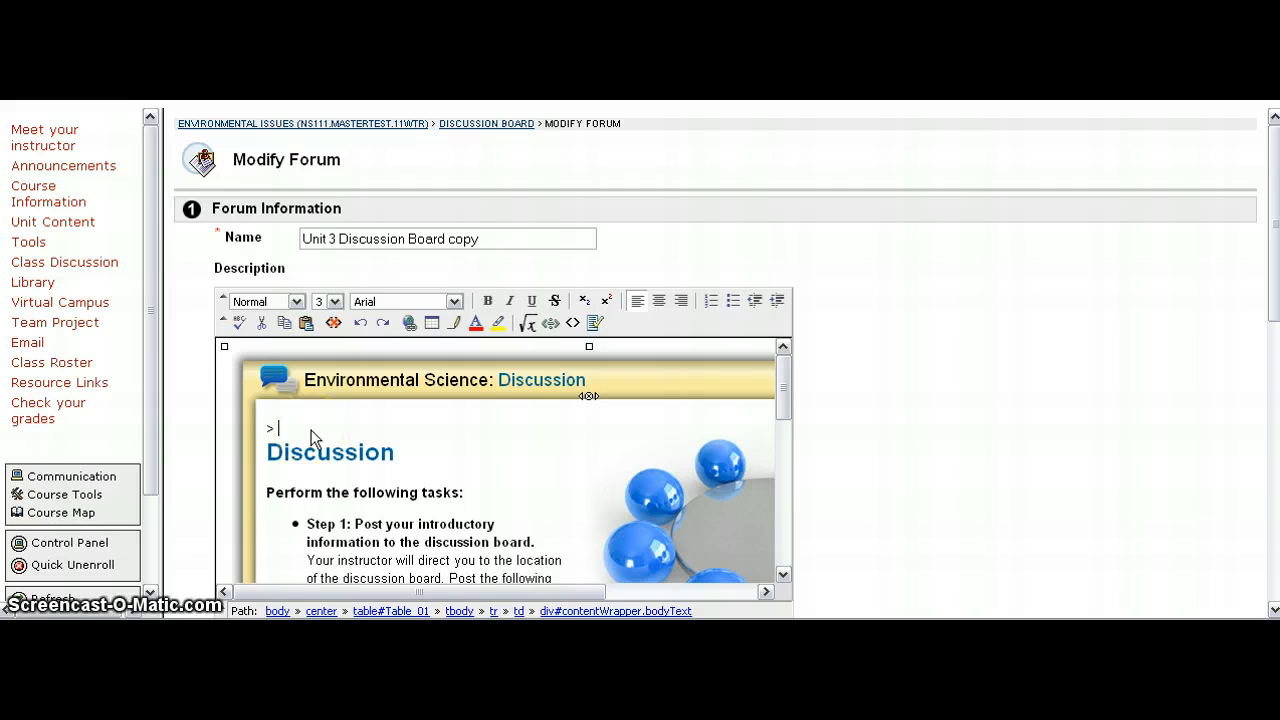
key(BackSpace)
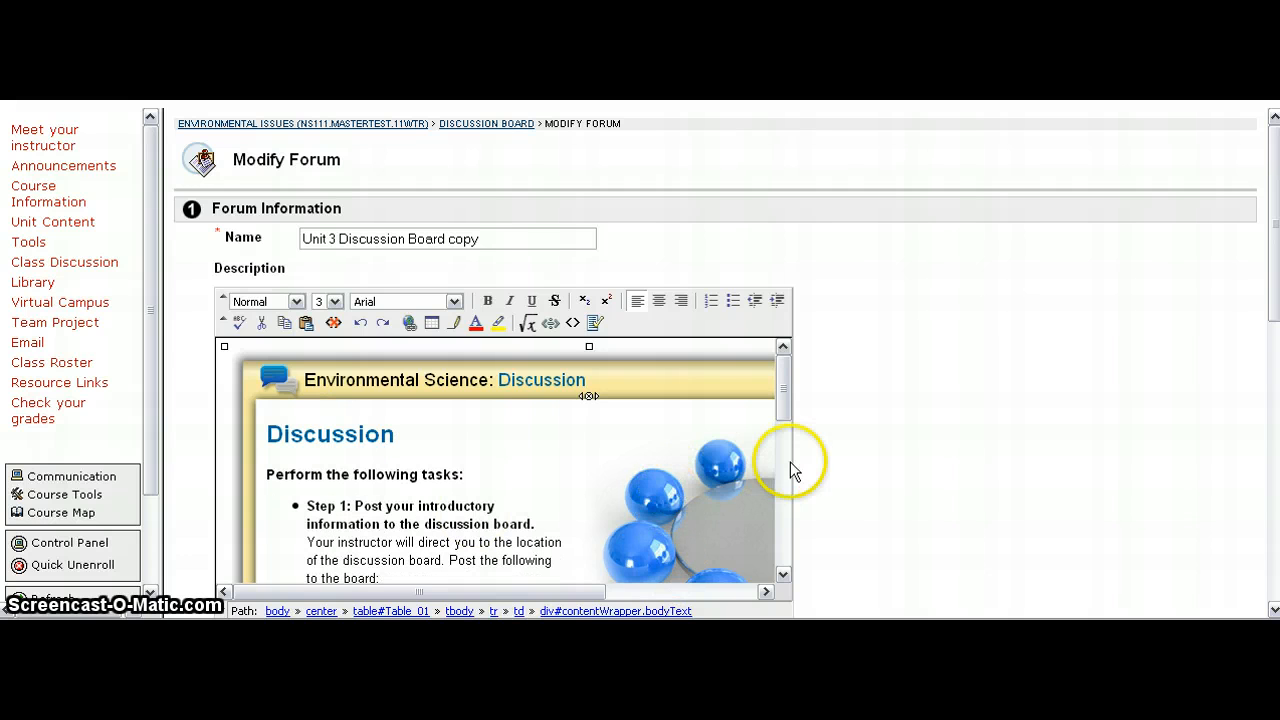
Step: Delete the 'Step 5: Instructor reviews posts.' bullet from the description
scroll(755, 463, down, 3)
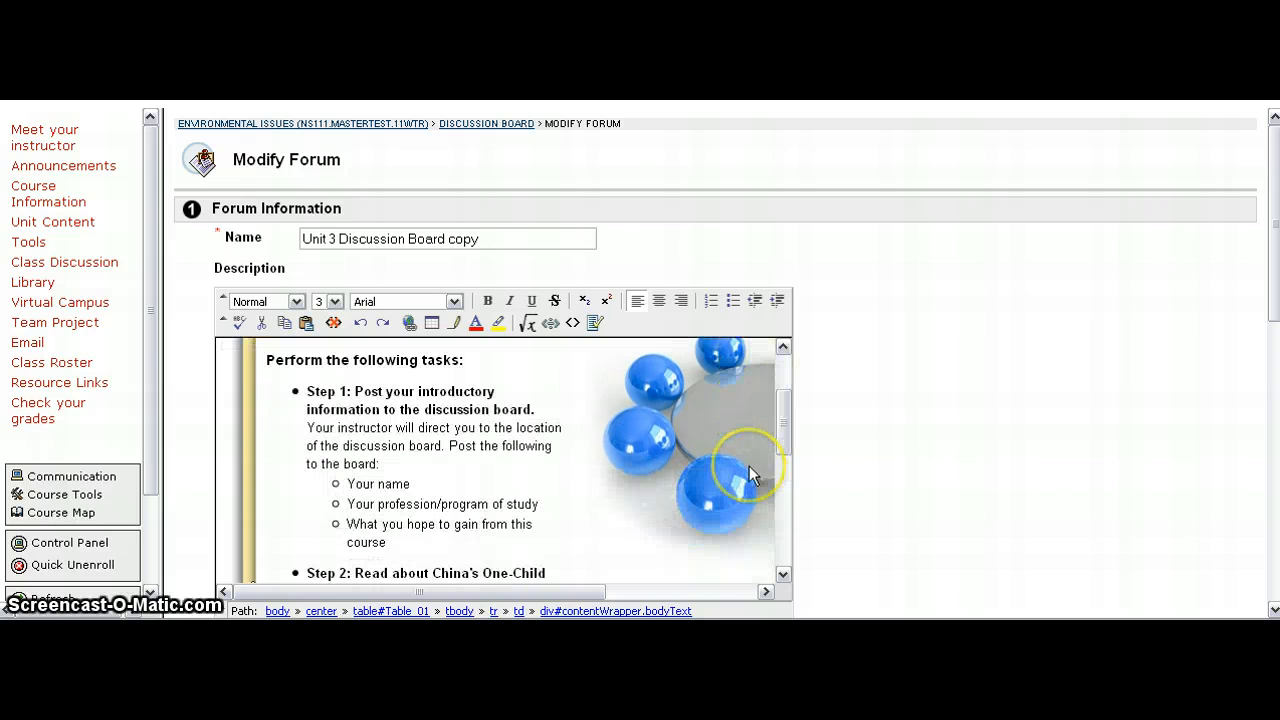
scroll(750, 468, up, 3)
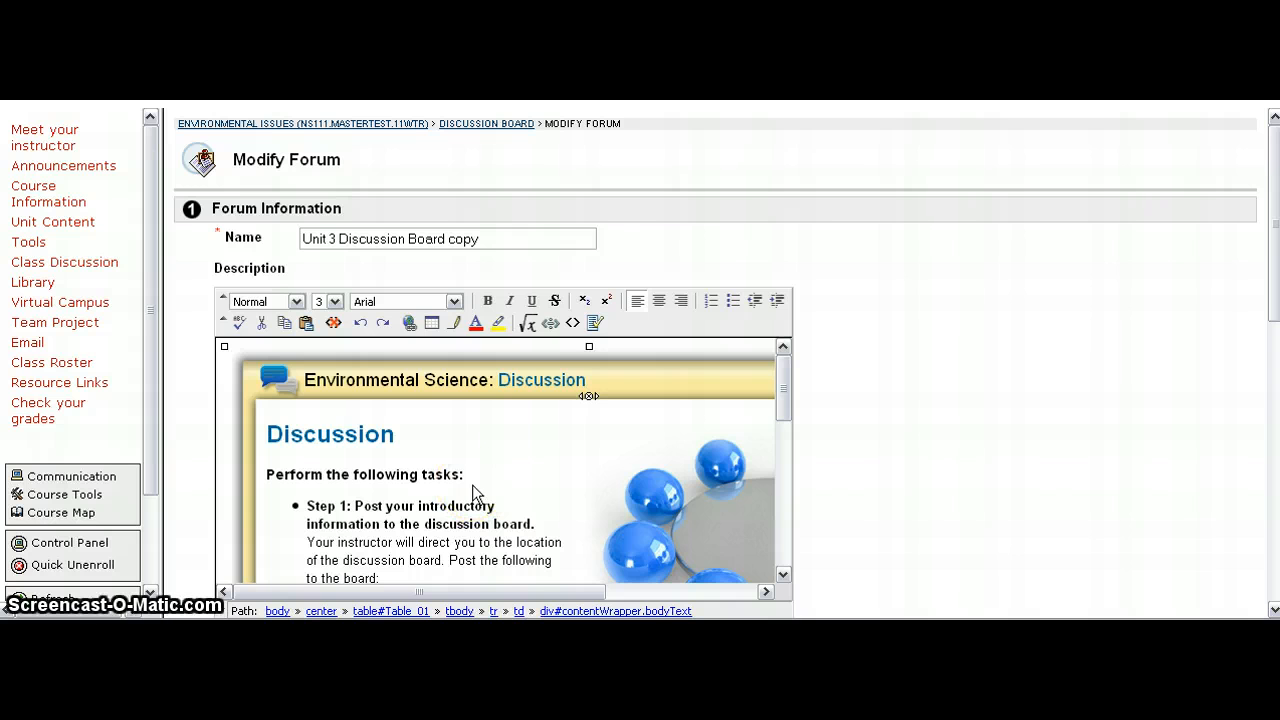
scroll(470, 490, down, 8)
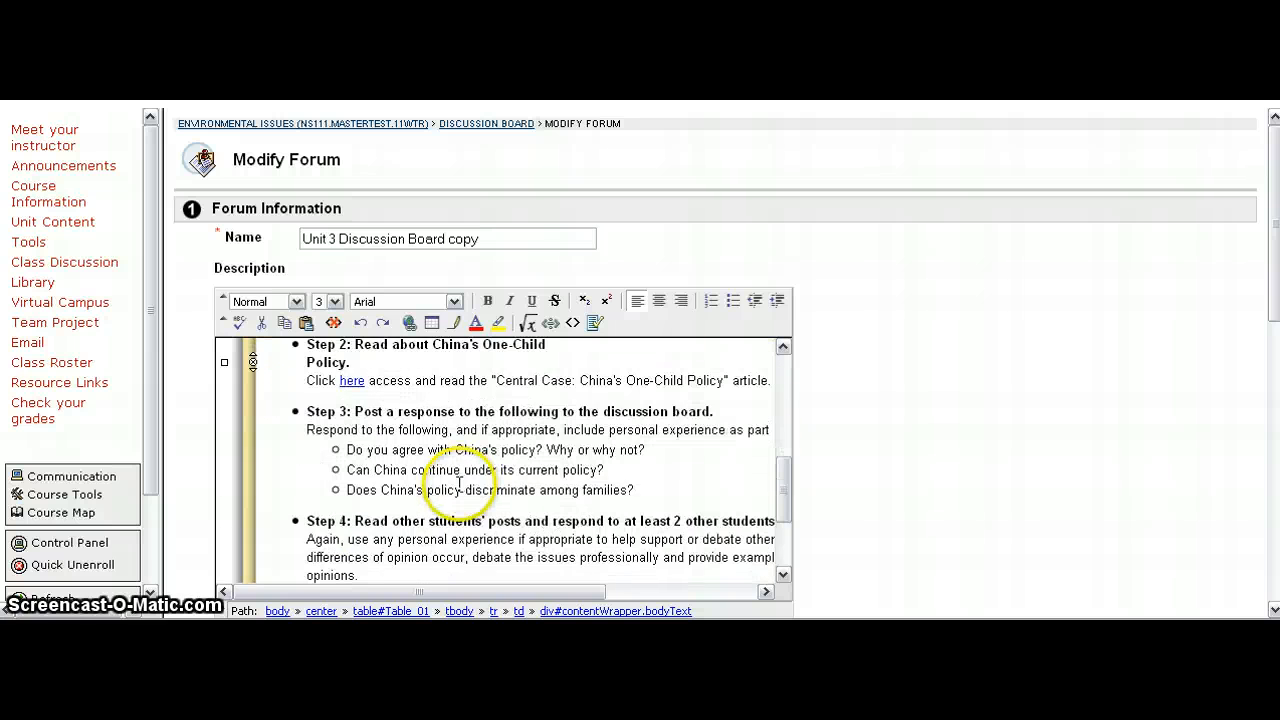
scroll(459, 484, down, 3)
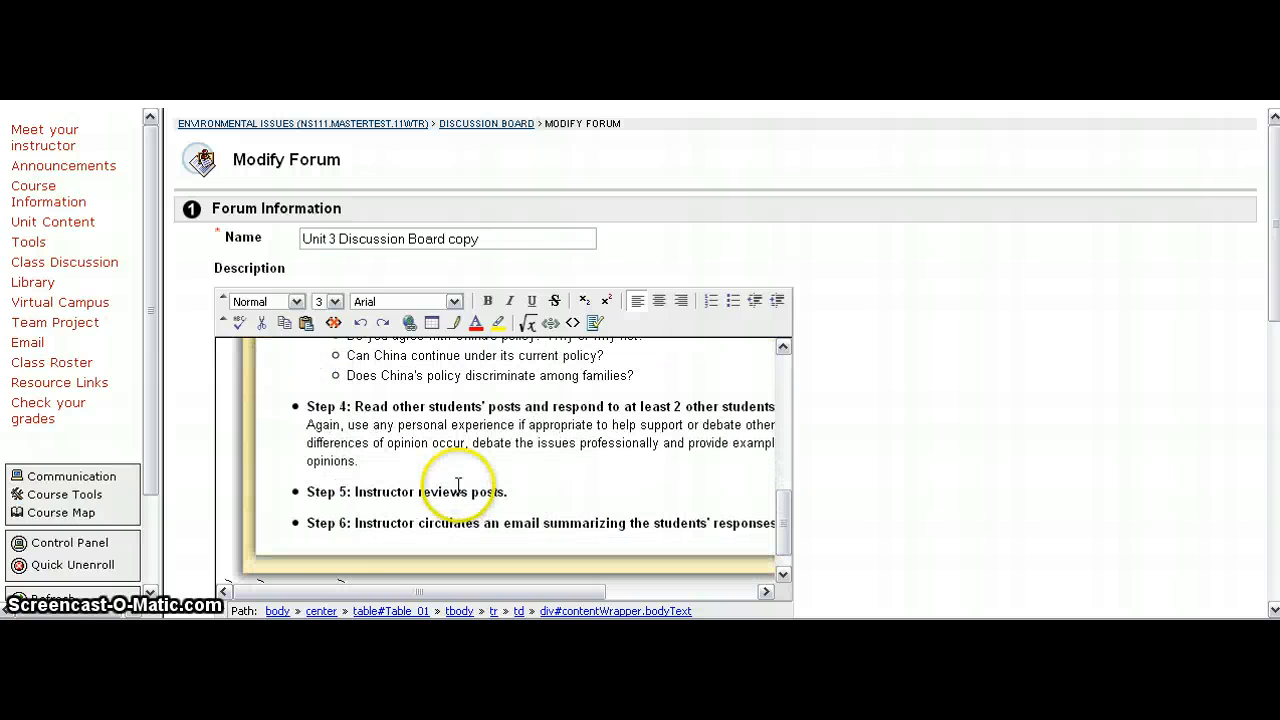
click(310, 491)
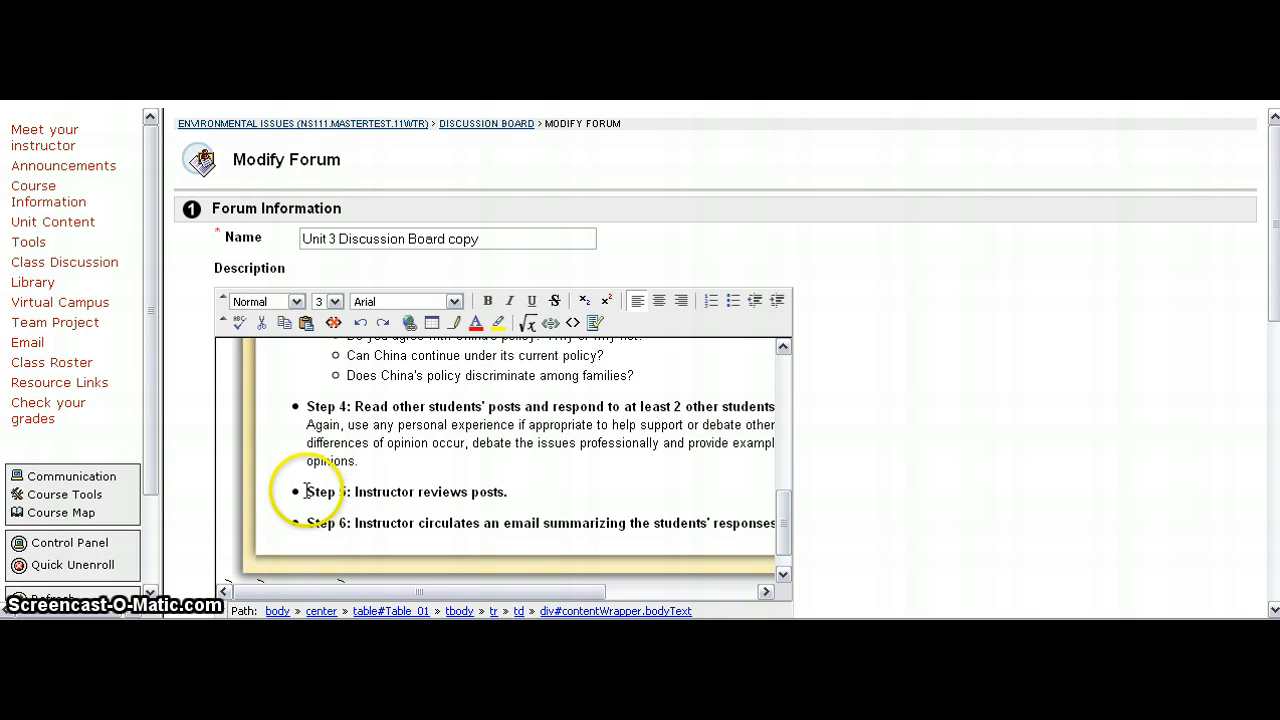
drag(305, 491, 579, 496)
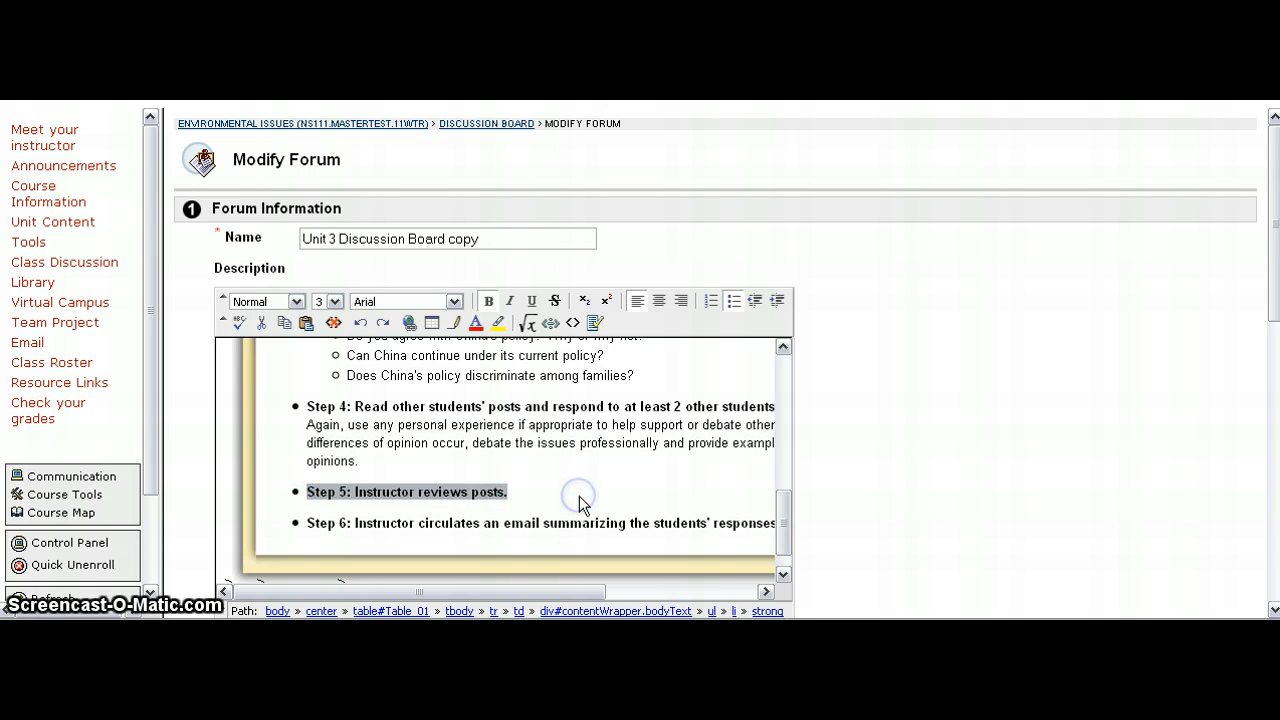
key(BackSpace)
key(BackSpace)
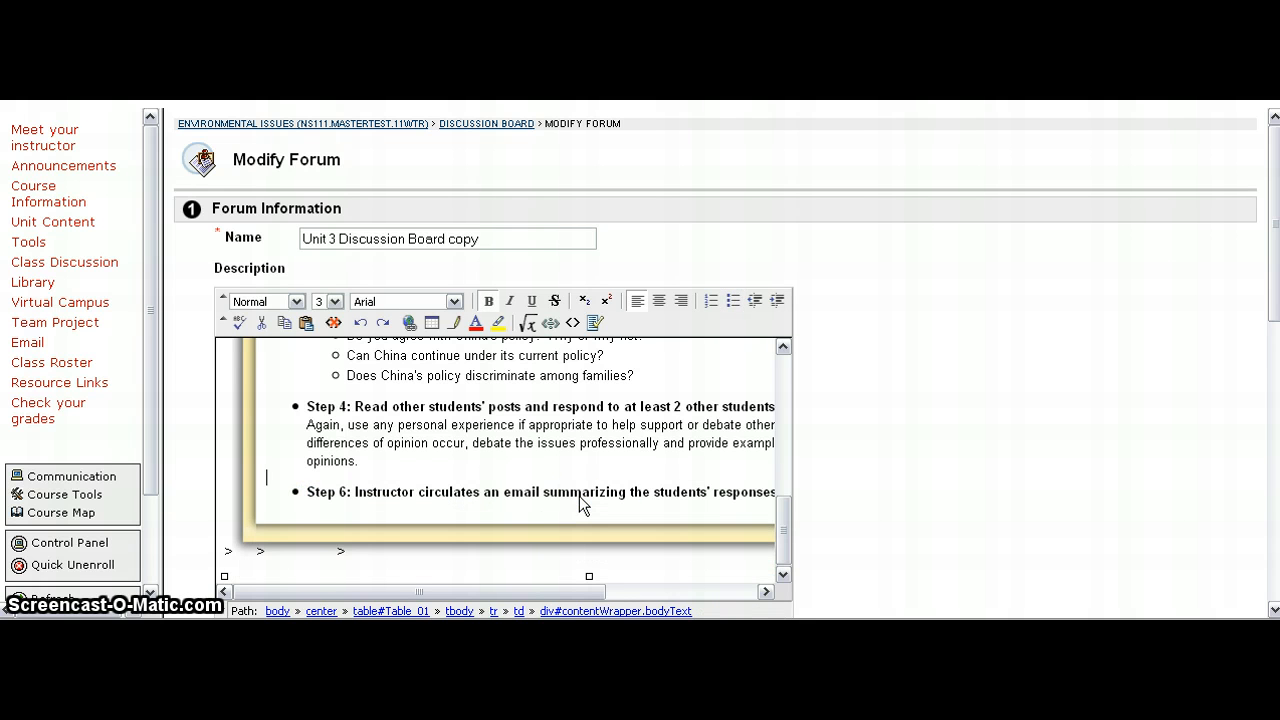
Step: Try to delete the 'Step 6: Instructor circulates an email summarizing the students' responses.' bullet
drag(307, 491, 675, 493)
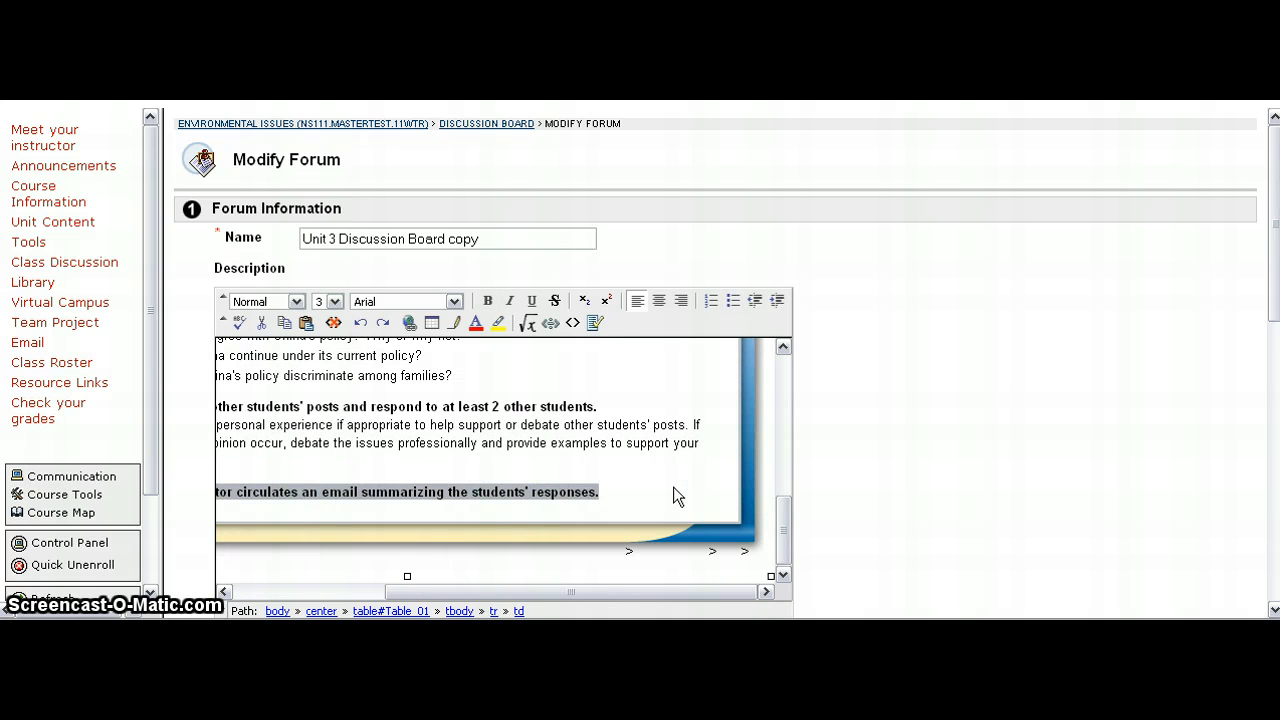
key(BackSpace)
scroll(678, 497, up, 1)
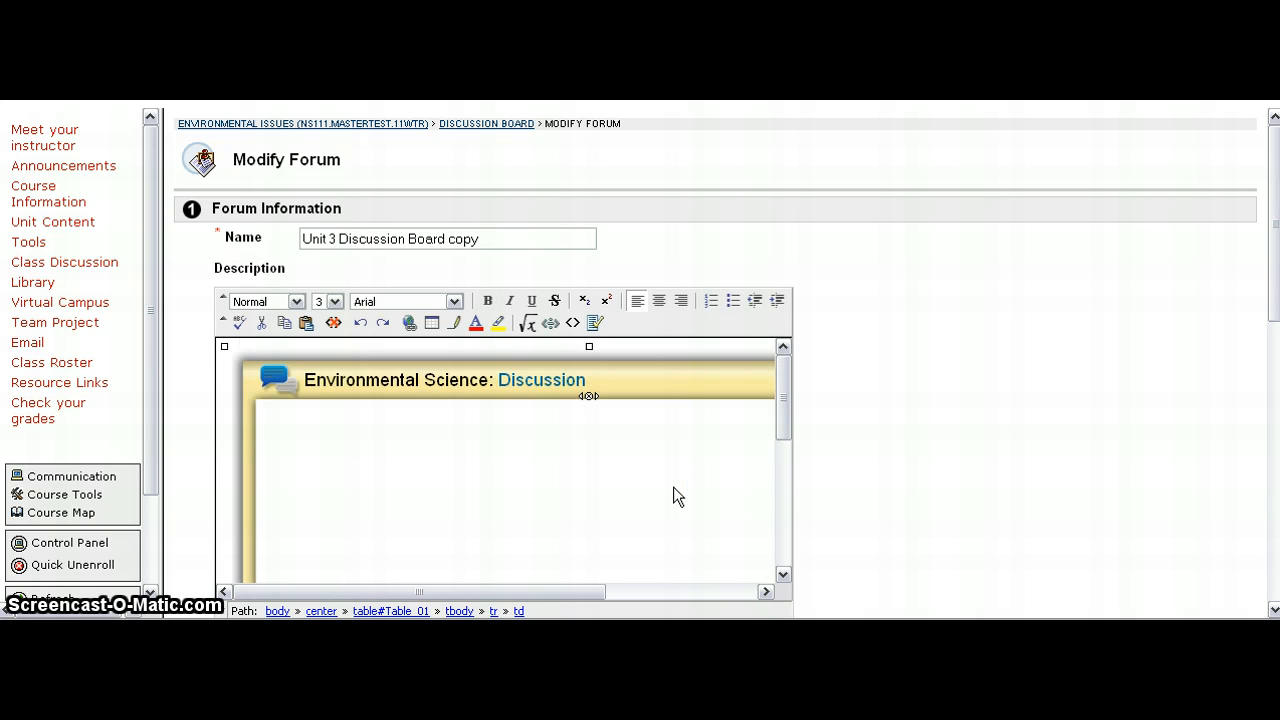
scroll(670, 495, down, 10)
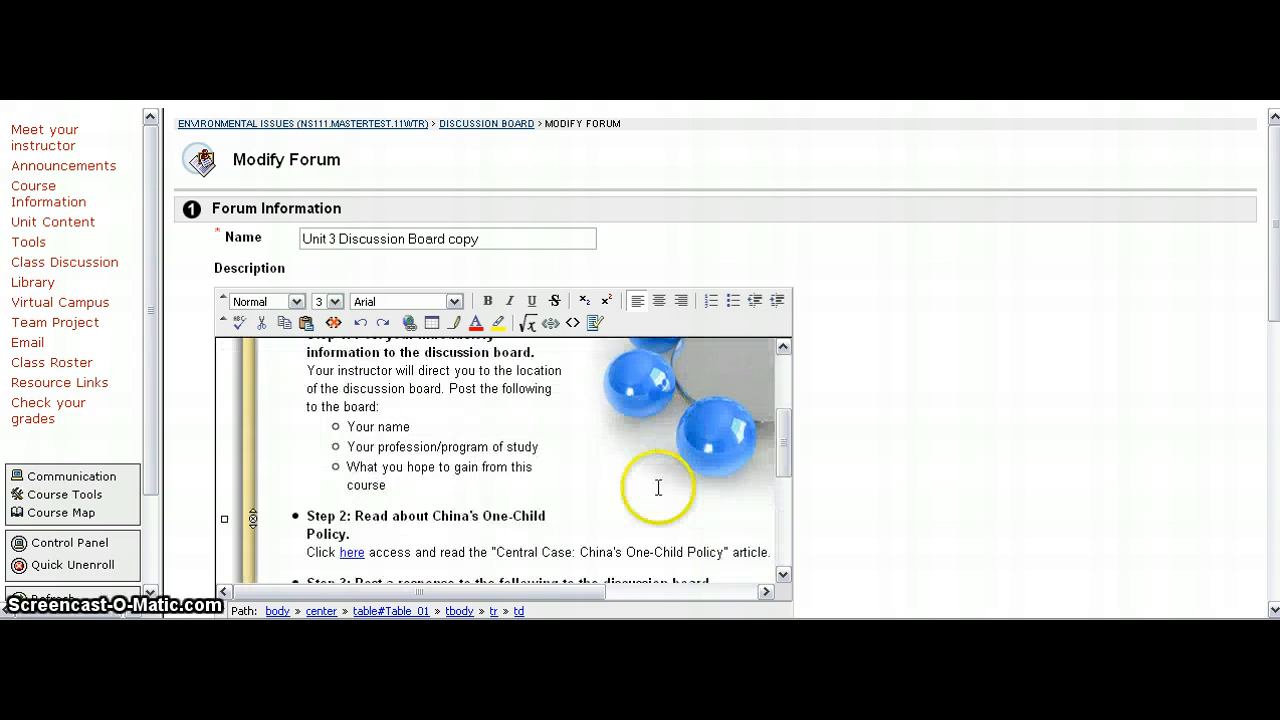
scroll(650, 497, down, 3)
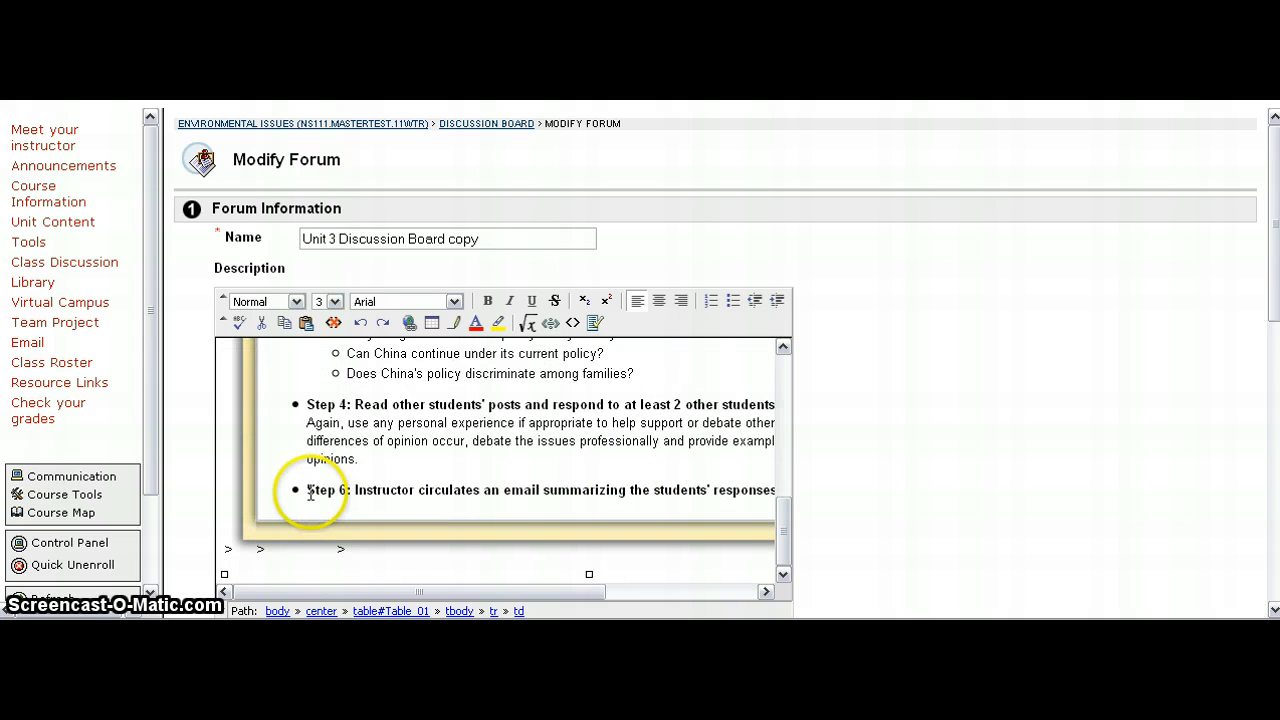
Step: Delete the 'Step 6: Instructor circulates an email summarizing the students' responses.' bullet, including its empty bullet point
mouse_move(306, 490)
mouse_down()
mouse_move(520, 492)
mouse_move(318, 508)
mouse_up()
key(Delete)
key(Delete)
key(Delete)
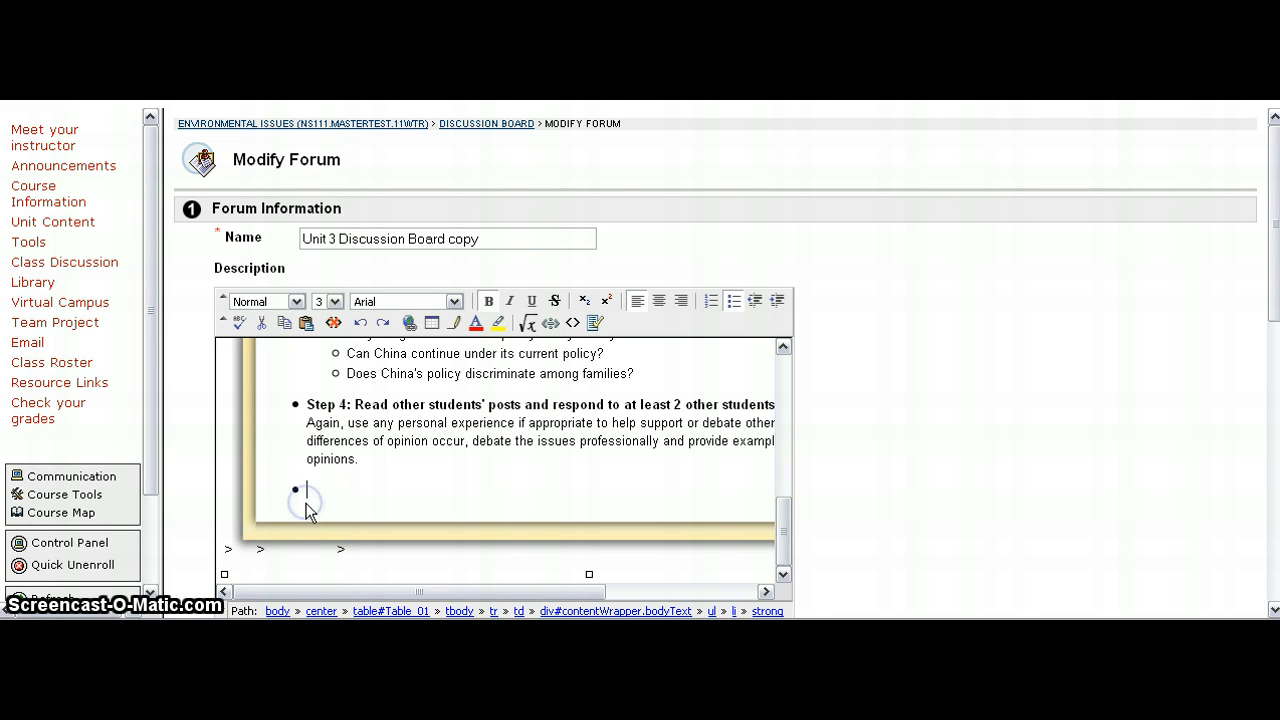
key(BackSpace)
click(411, 486)
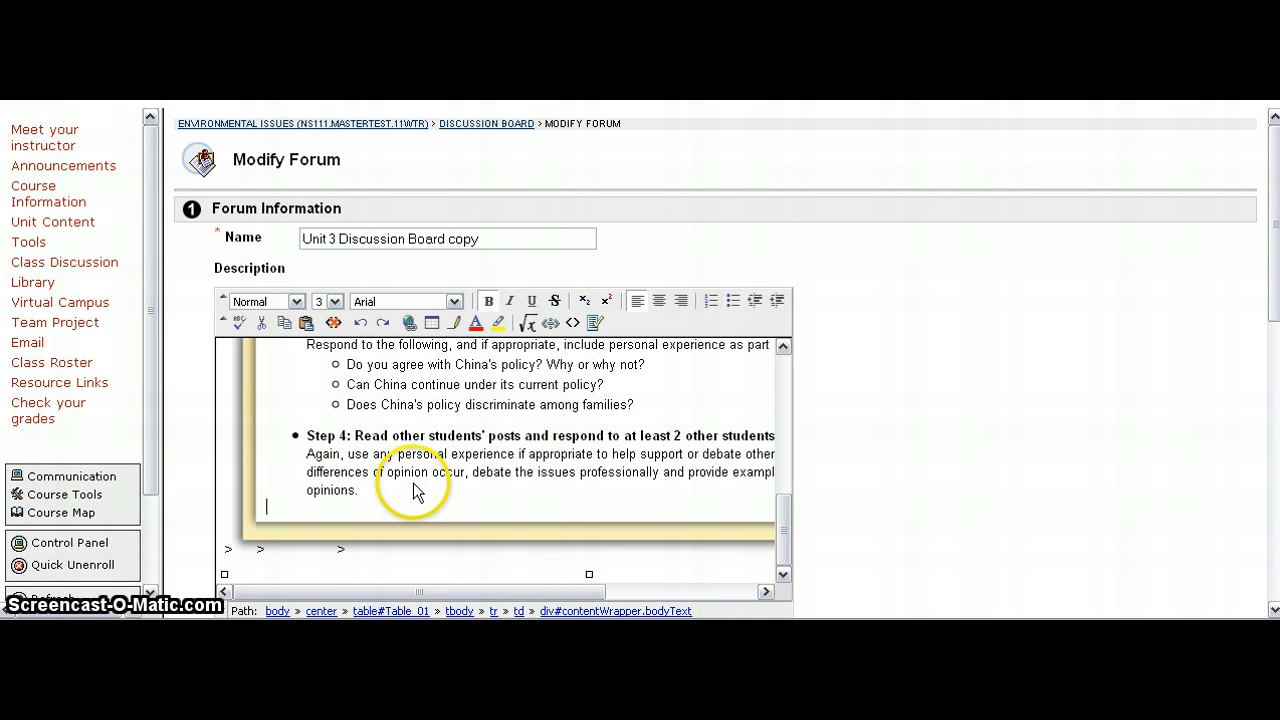
Step: Extend the Step 3 heading so it ends 'to the discussion board by Sunday at midnight.'
scroll(520, 457, up, 3)
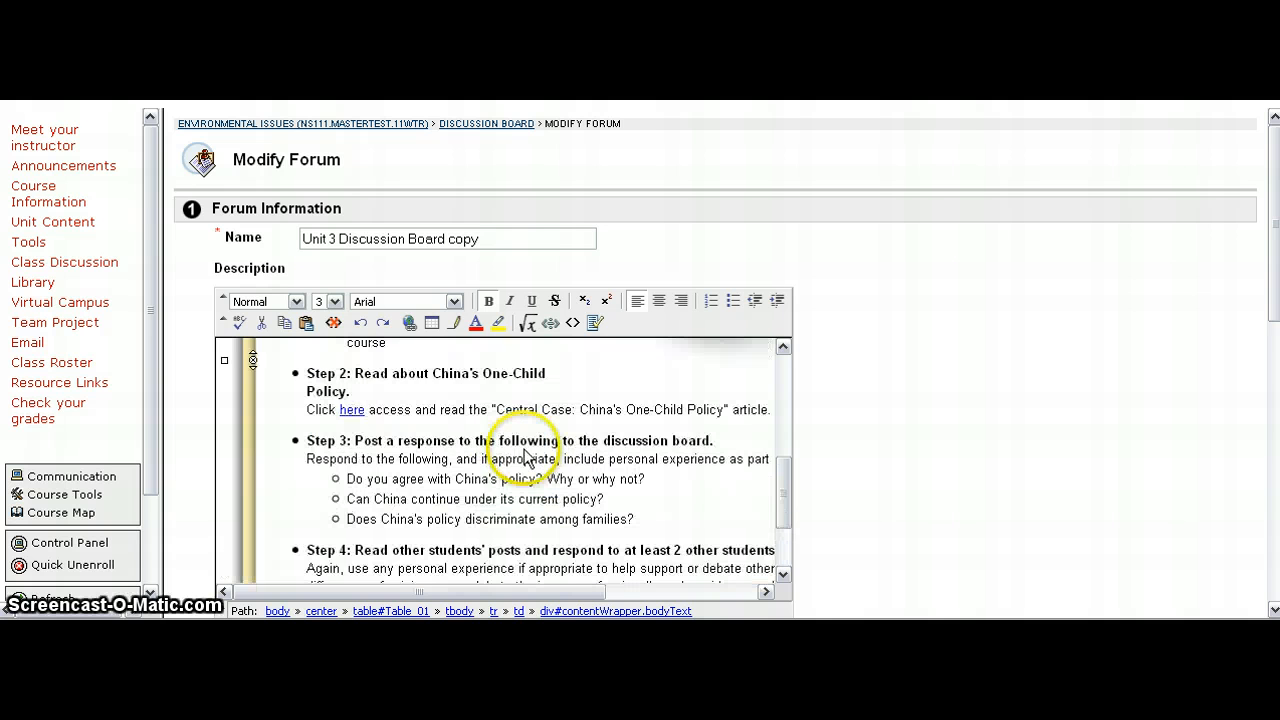
scroll(527, 457, up, 6)
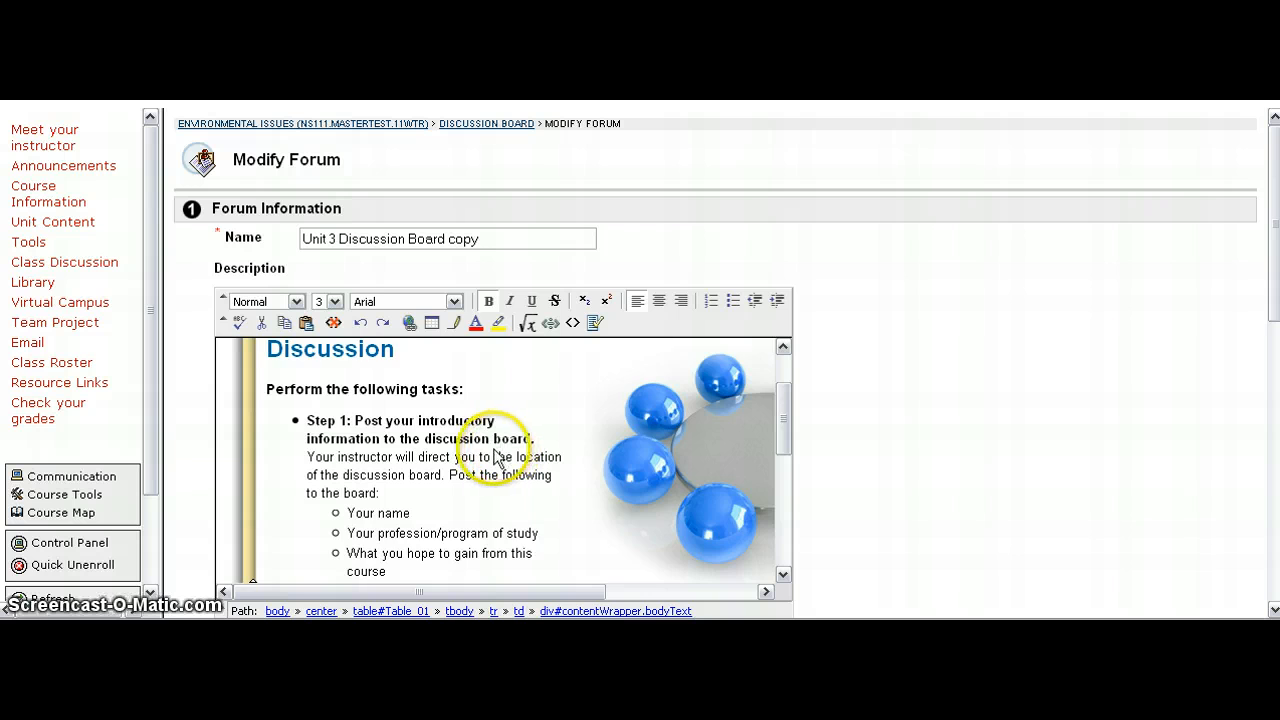
scroll(495, 455, down, 3)
scroll(490, 458, down, 2)
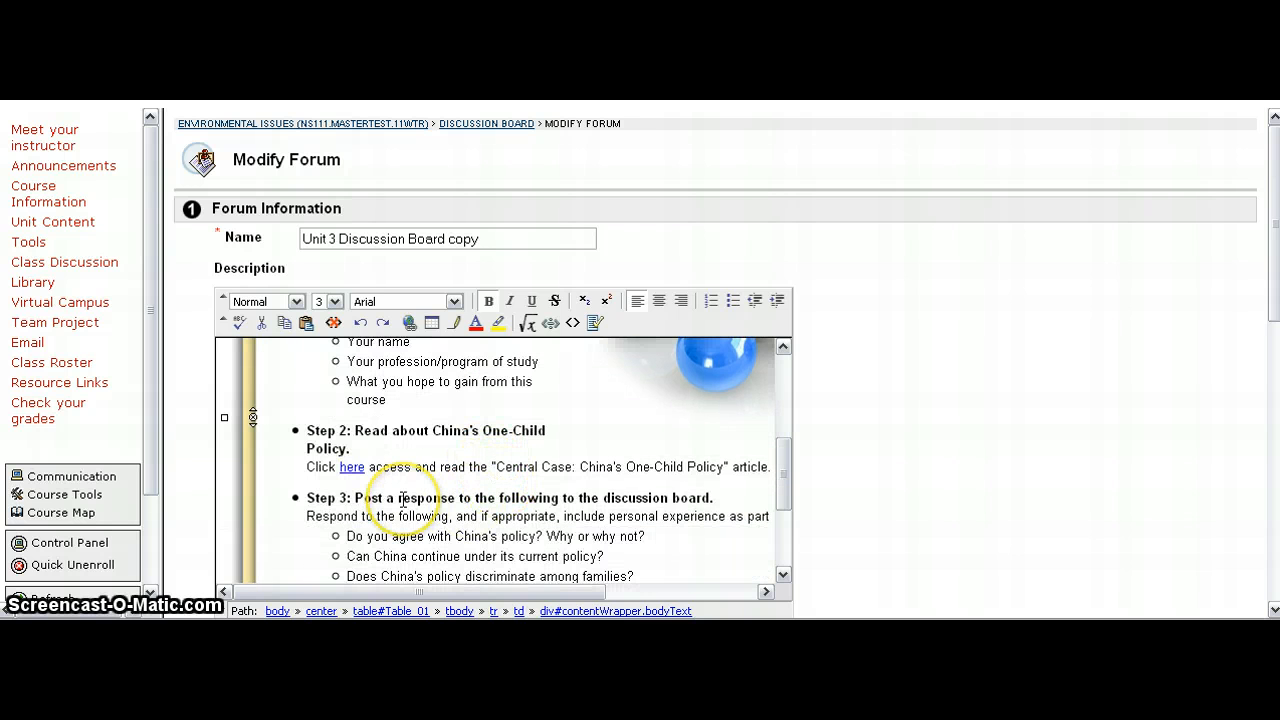
scroll(405, 500, down, 3)
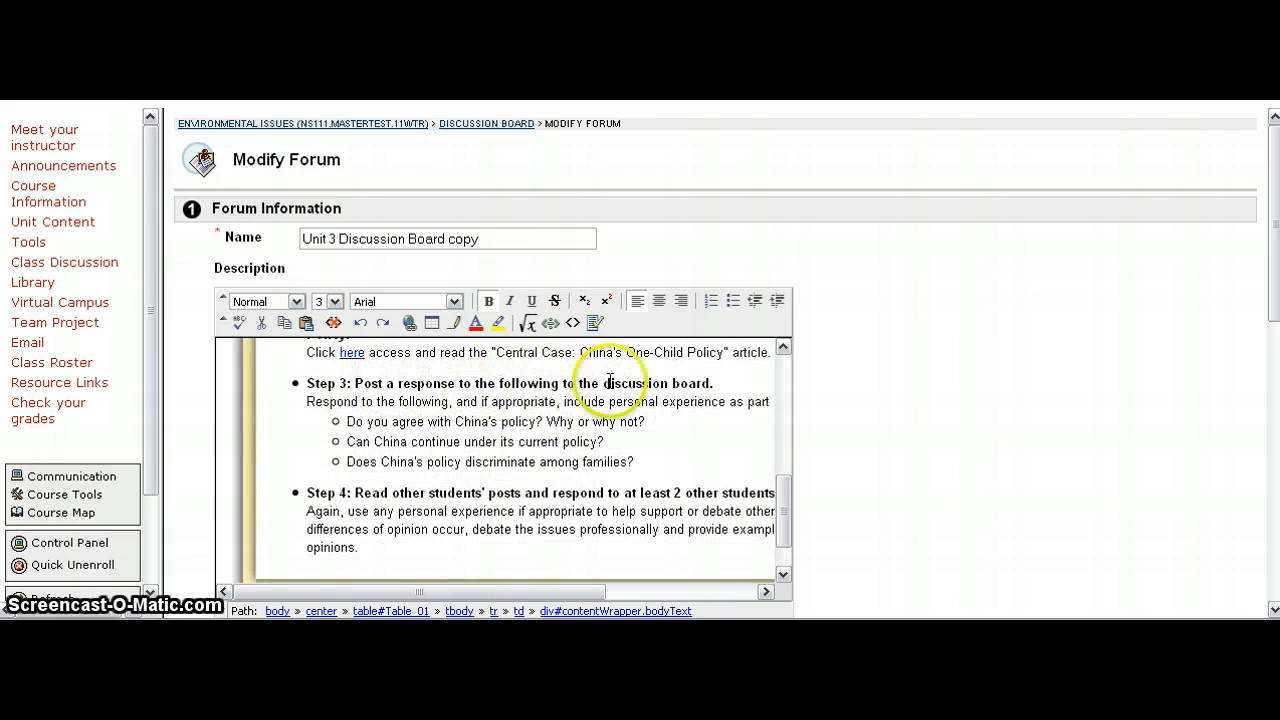
click(715, 384)
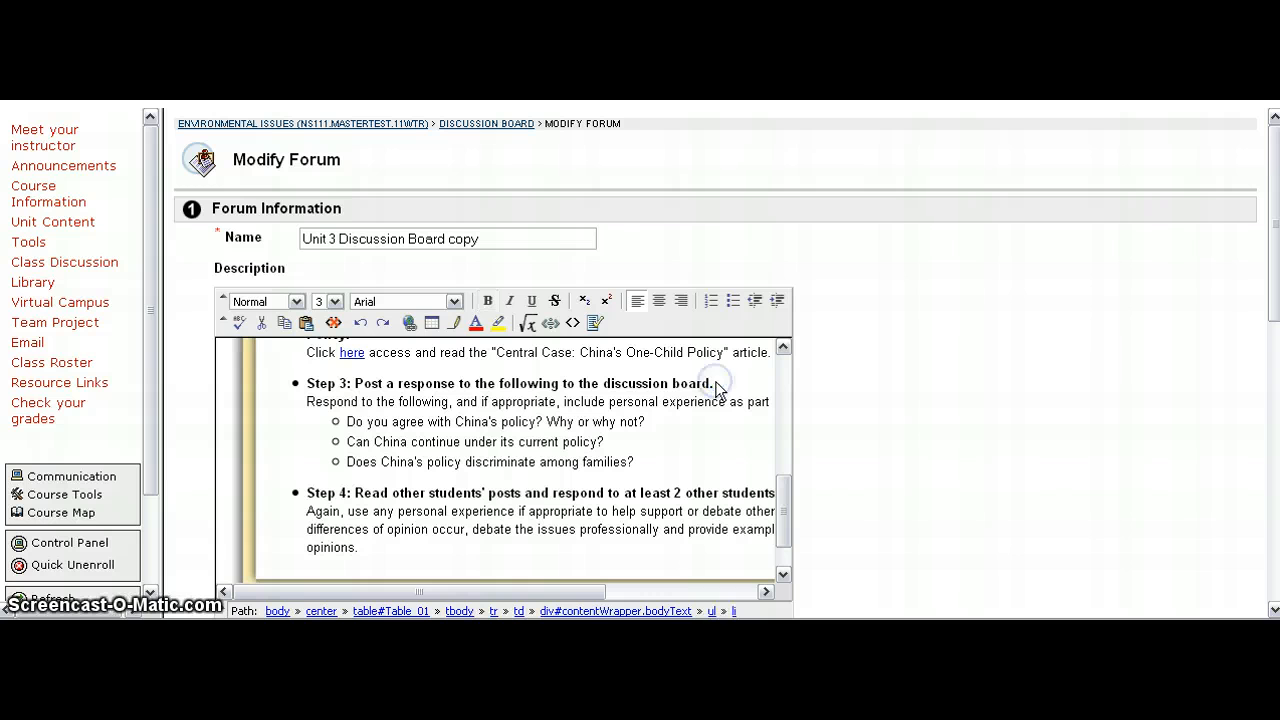
key(BackSpace)
text(by Sunday at midnigh)
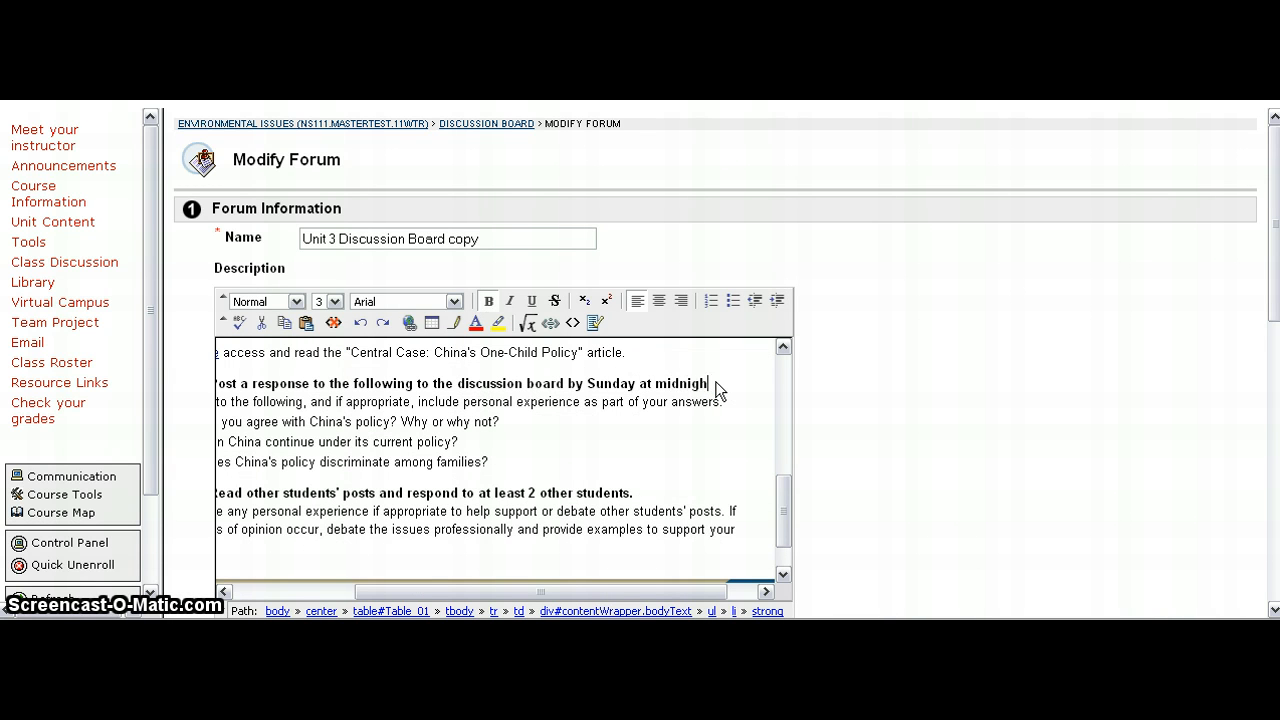
text(t.)
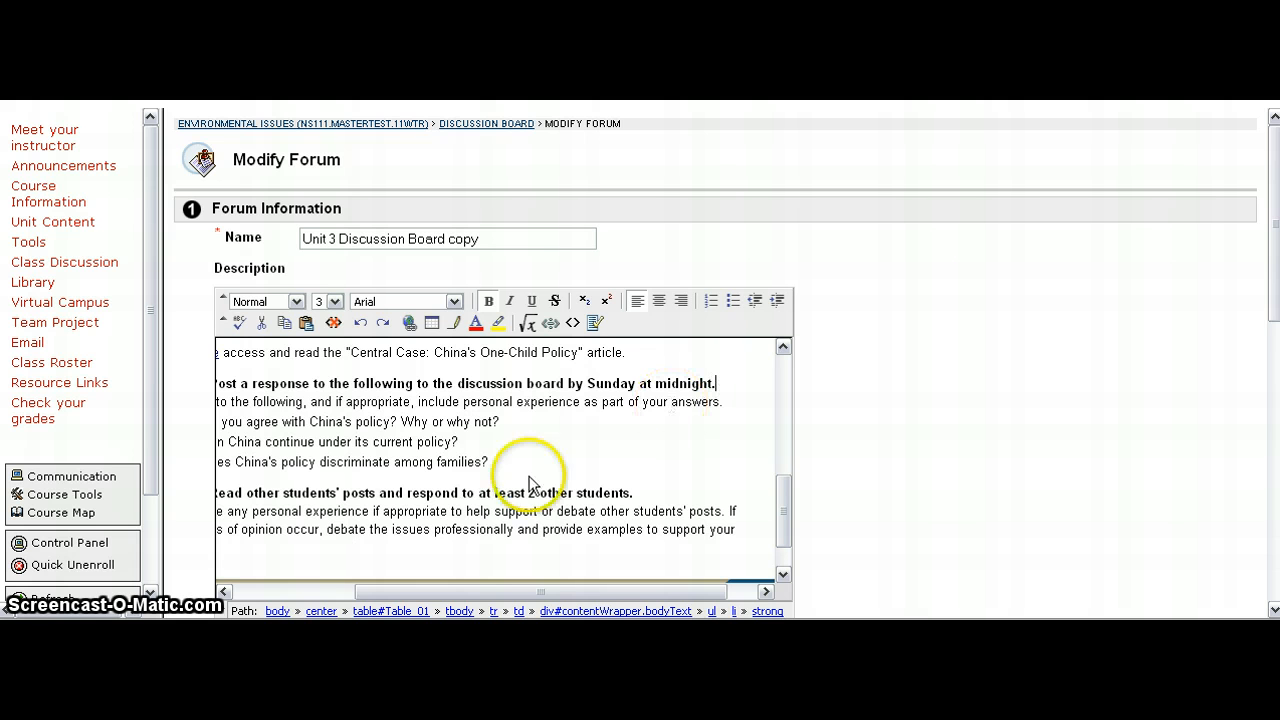
Step: Add 'by Sunday at midnight' to the end of the Step 4 heading
mouse_move(527, 596)
mouse_down()
mouse_move(449, 594)
mouse_move(527, 590)
mouse_up()
click(630, 490)
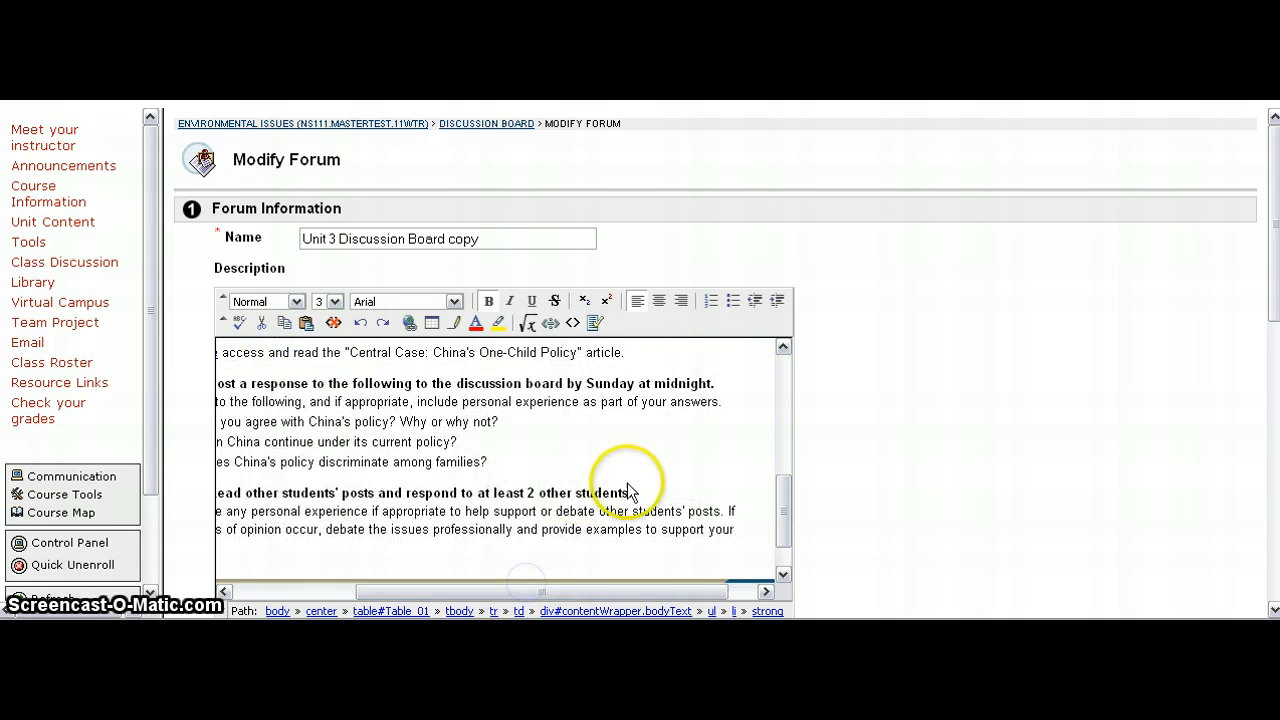
text(by S)
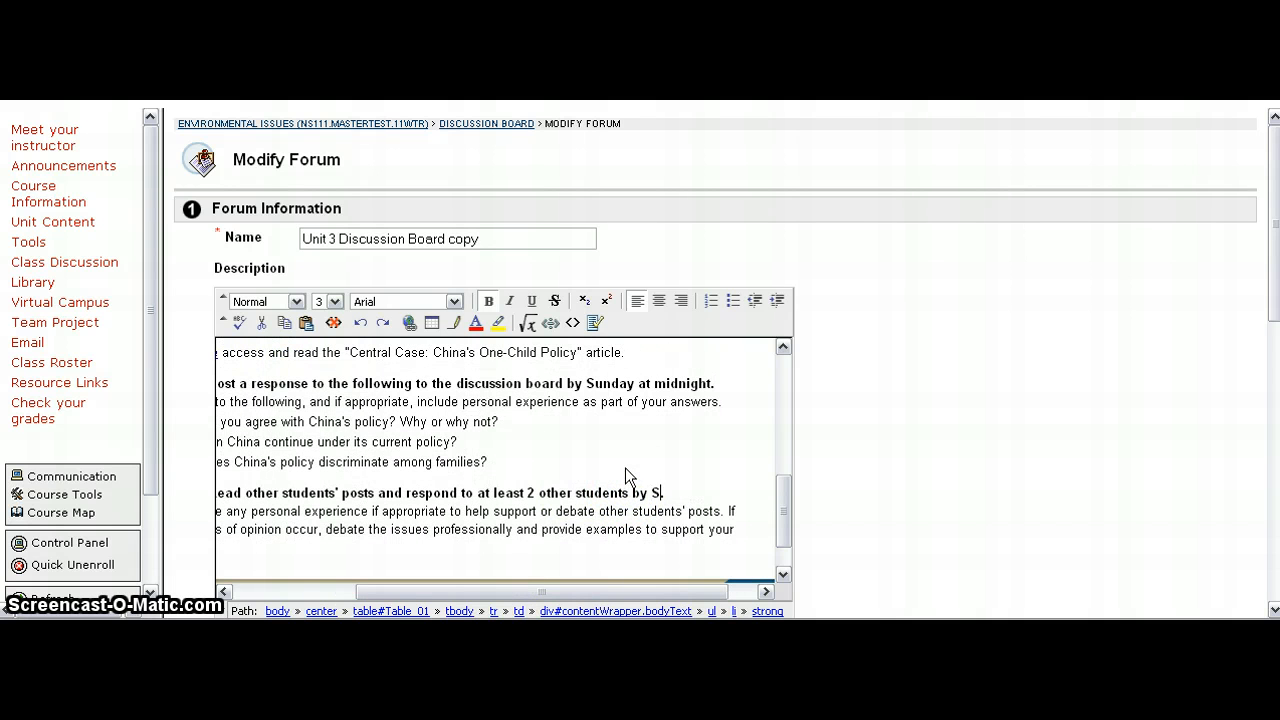
text(unday at midnight)
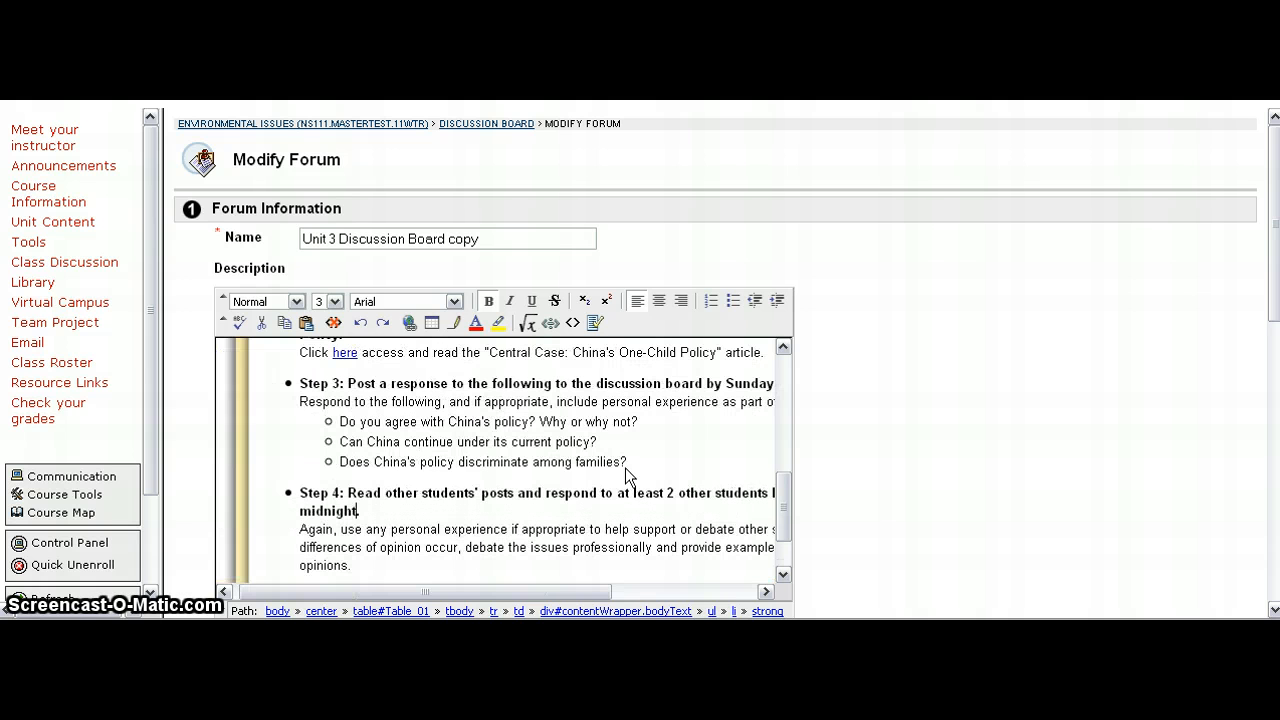
Step: Change the Step 3 deadline day from Sunday to Thursday
click(757, 385)
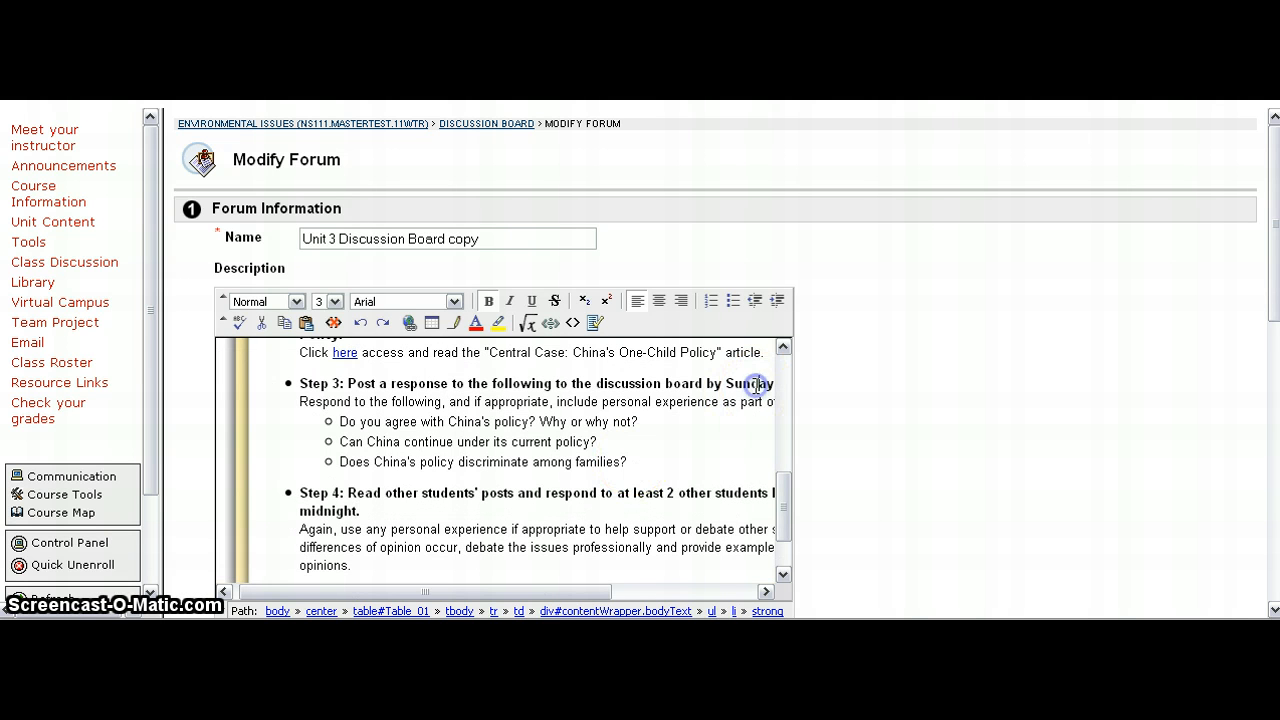
key(BackSpace)
key(BackSpace)
key(BackSpace)
key(BackSpace)
key(BackSpace)
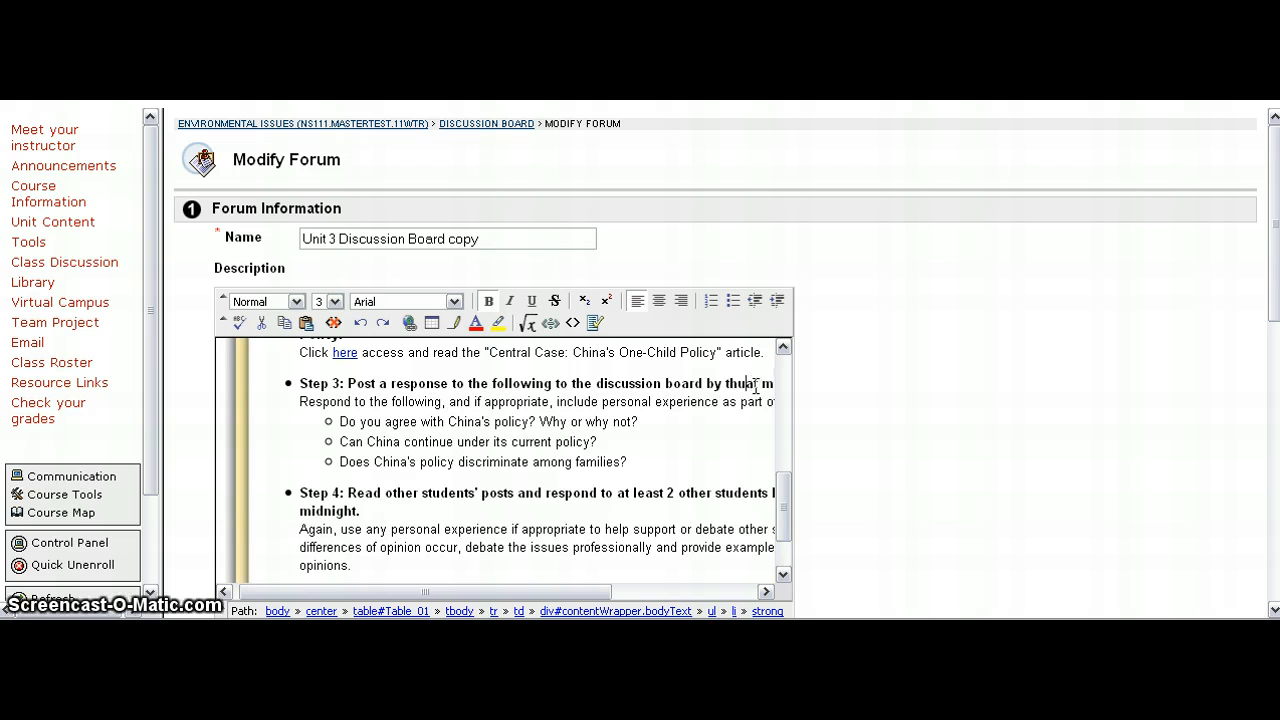
text(Thursday at)
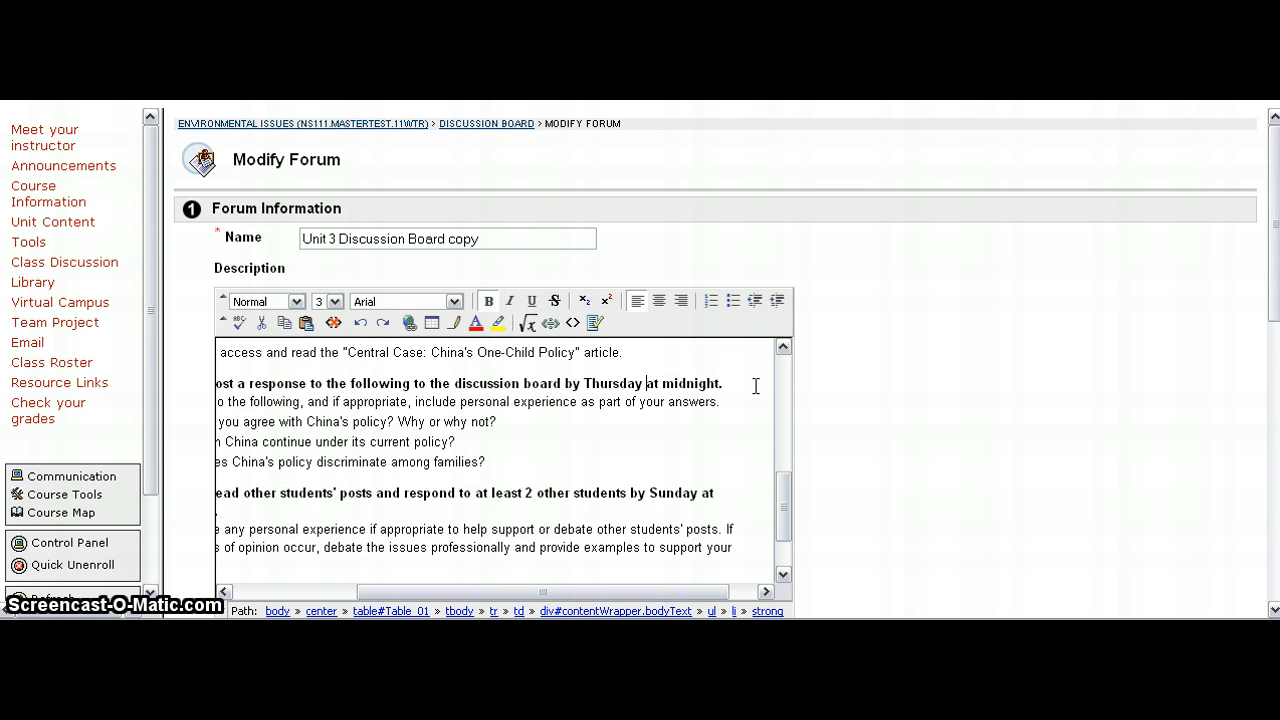
Step: Submit the modified forum settings
click(983, 463)
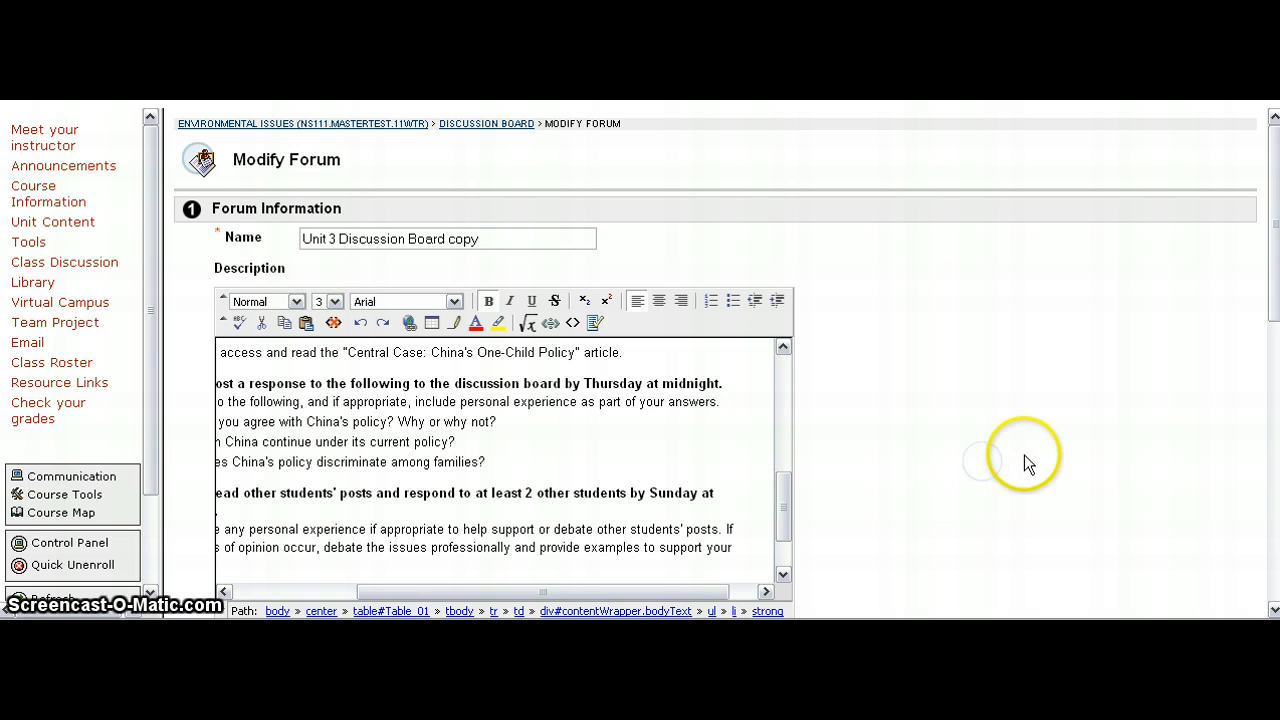
scroll(1078, 490, down, 5)
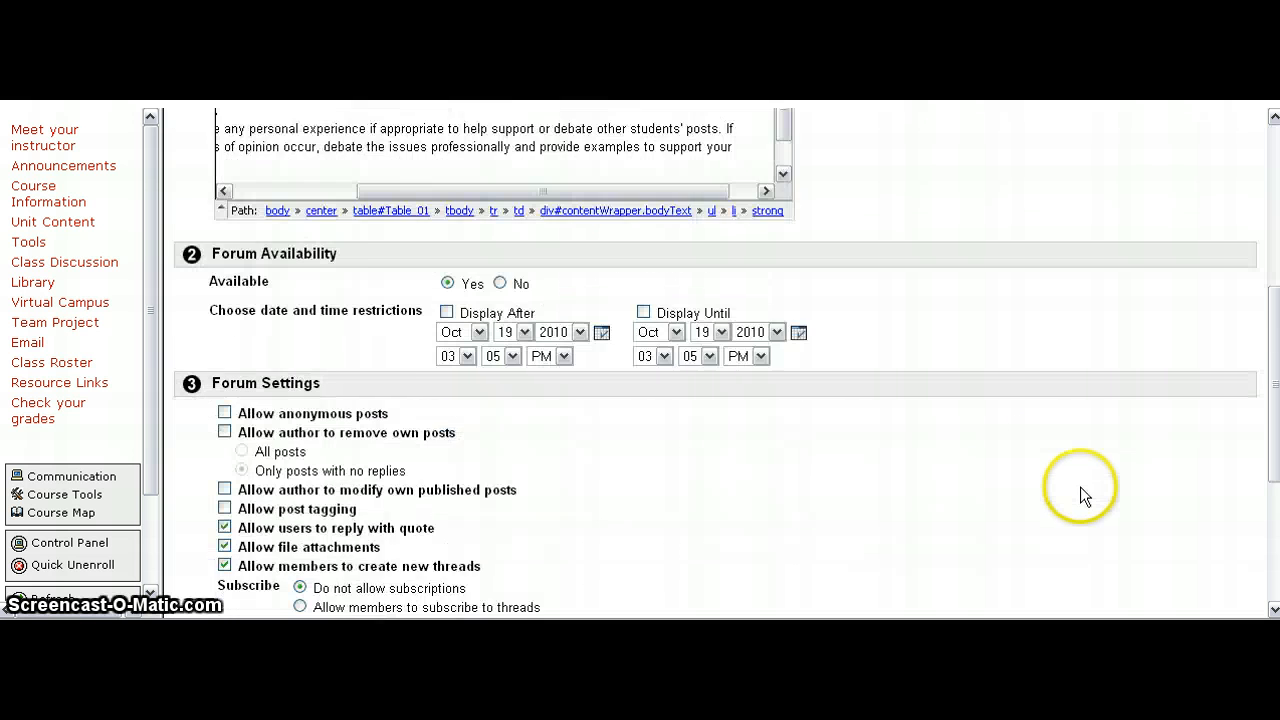
scroll(1080, 497, down, 3)
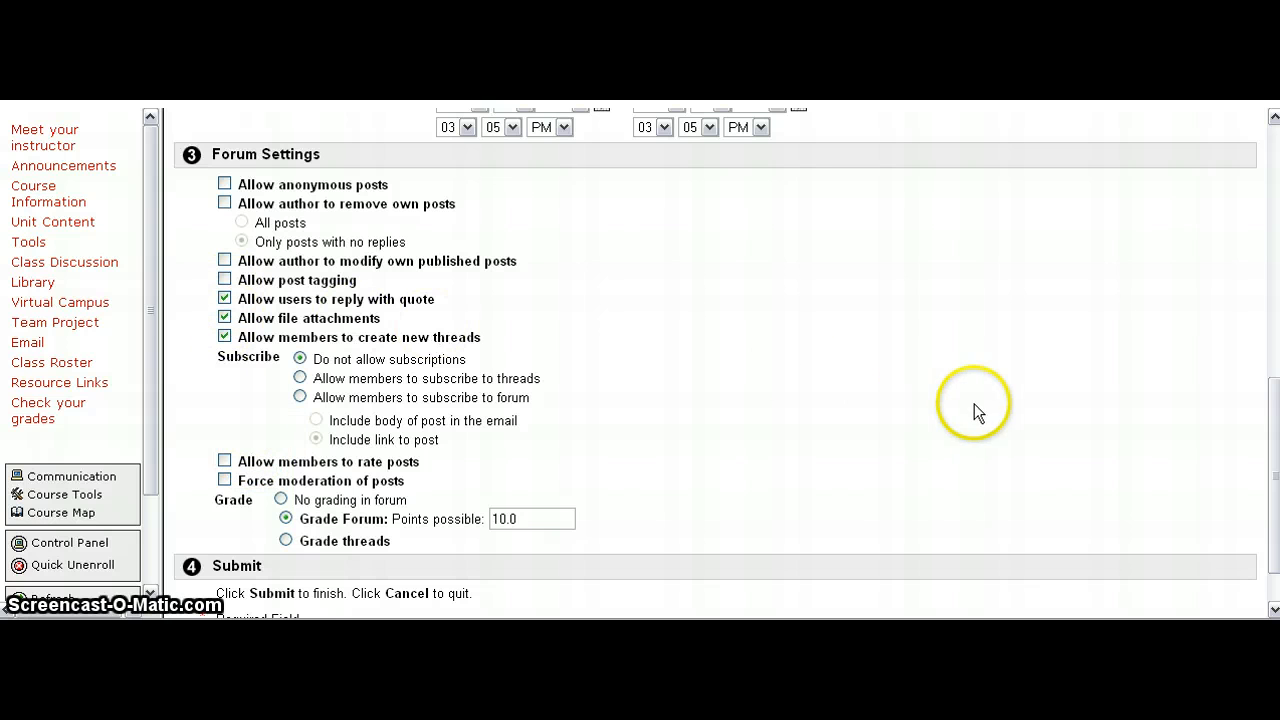
scroll(1030, 435, down, 1)
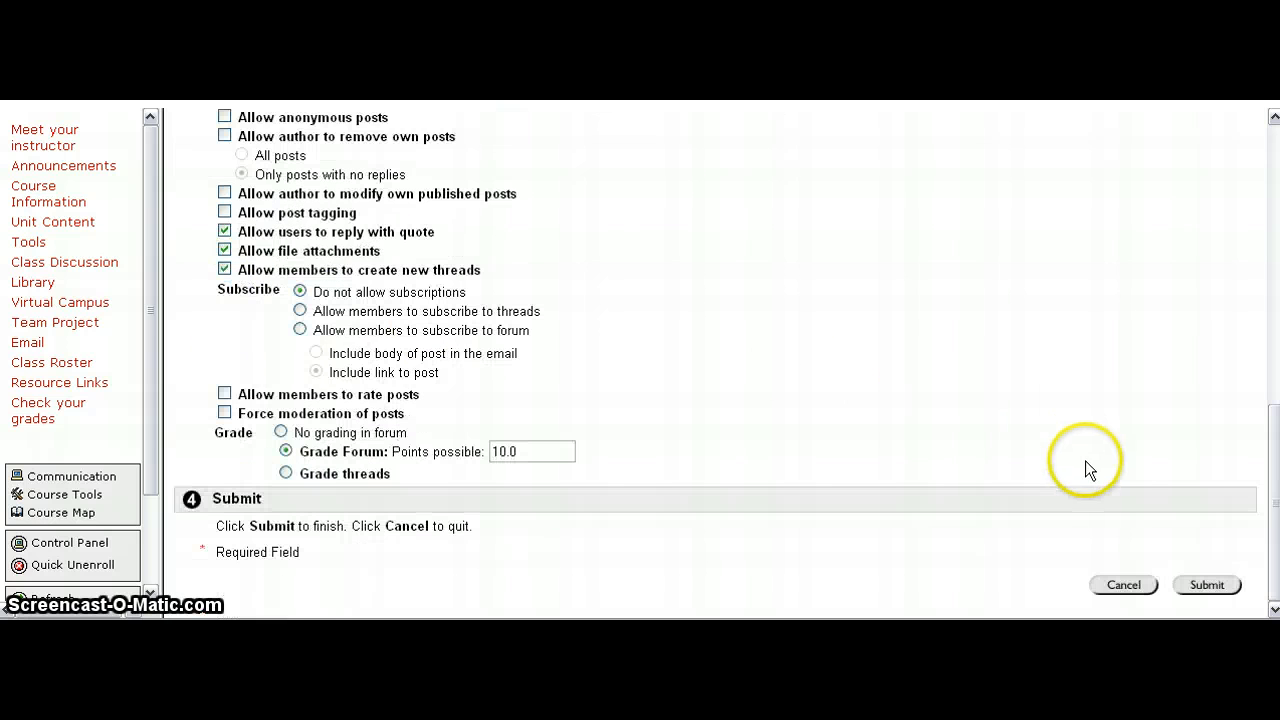
click(1196, 587)
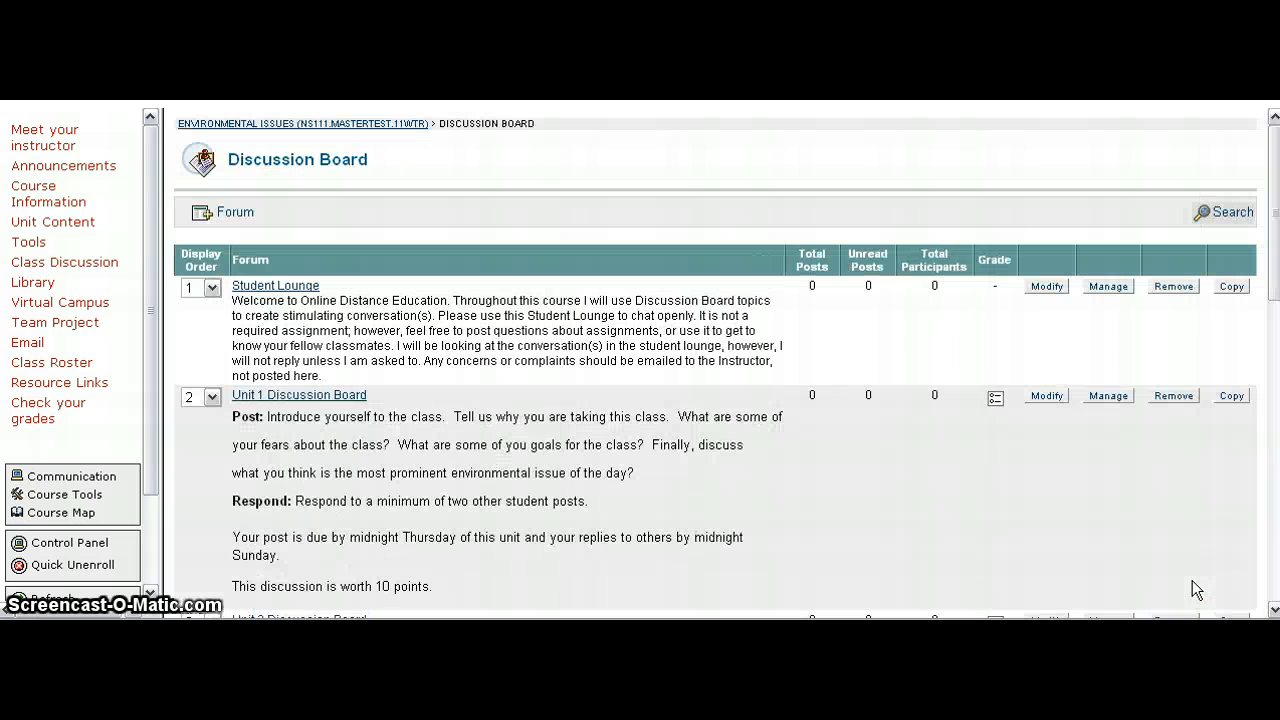
Step: Review the Unit 3 Discussion Board copy description as it appears on the Discussion Board page
scroll(1023, 492, down, 6)
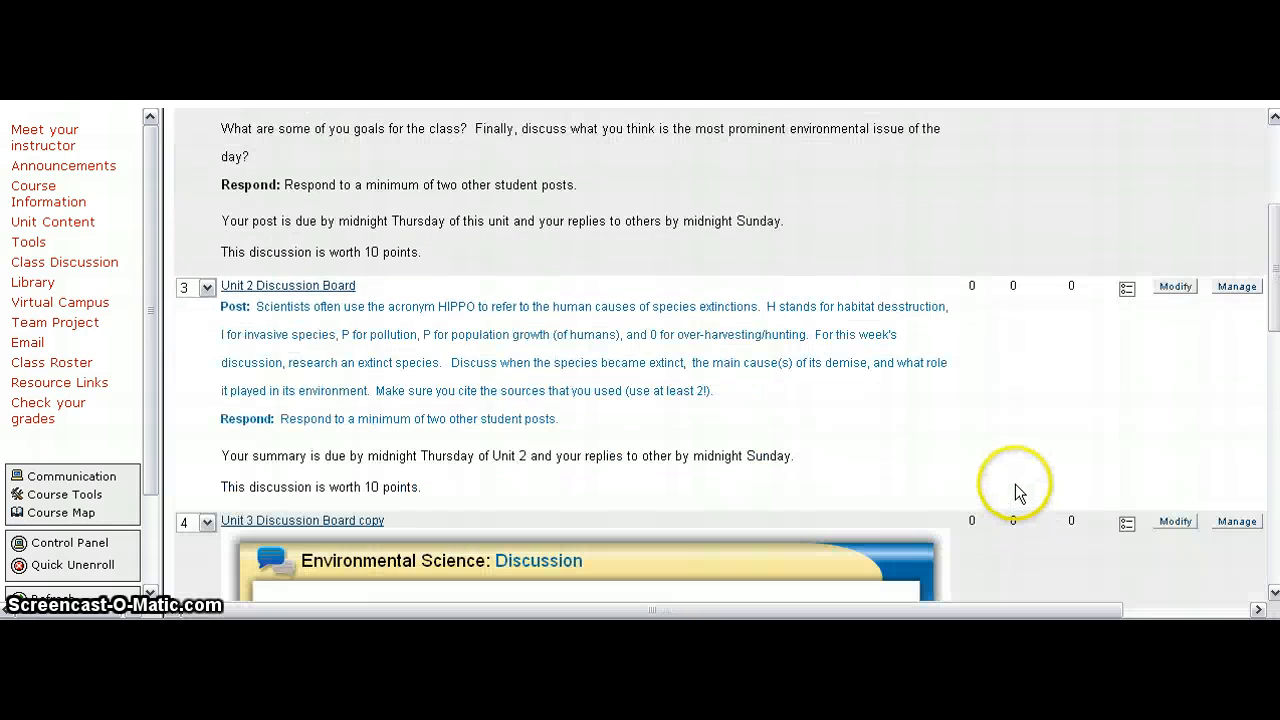
scroll(1015, 484, down, 2)
scroll(1014, 484, down, 4)
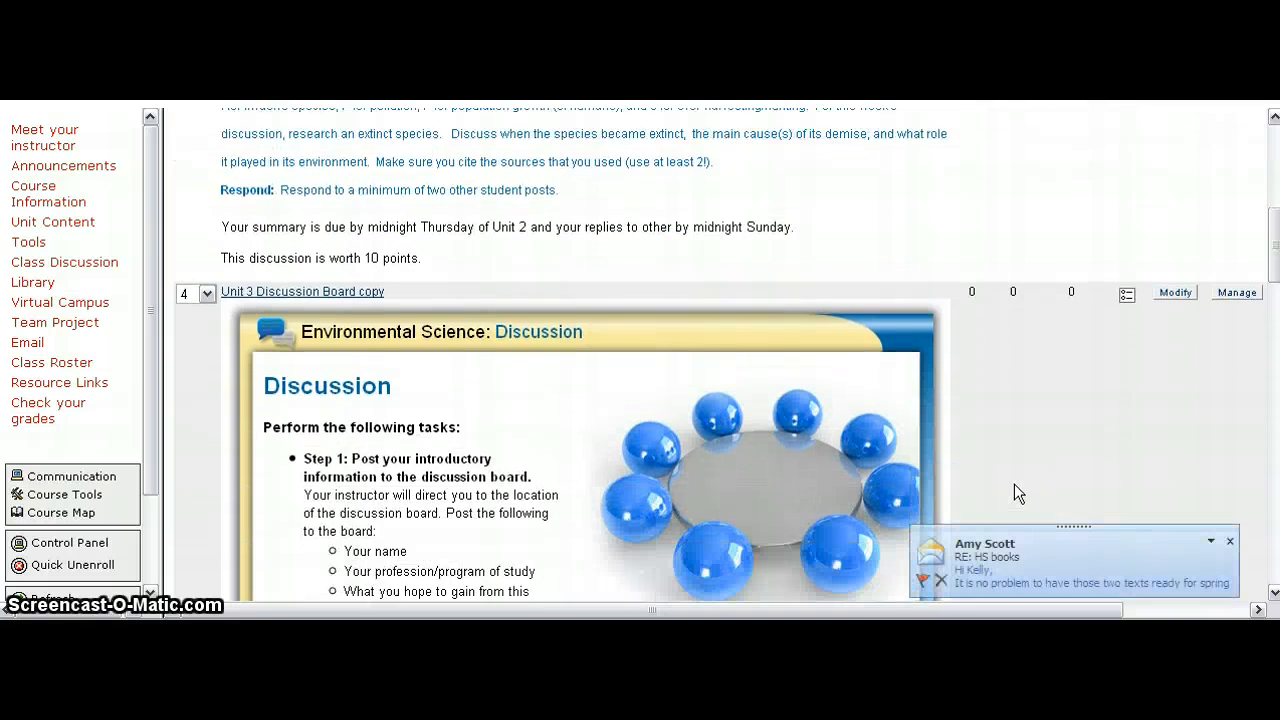
scroll(1014, 494, down, 1)
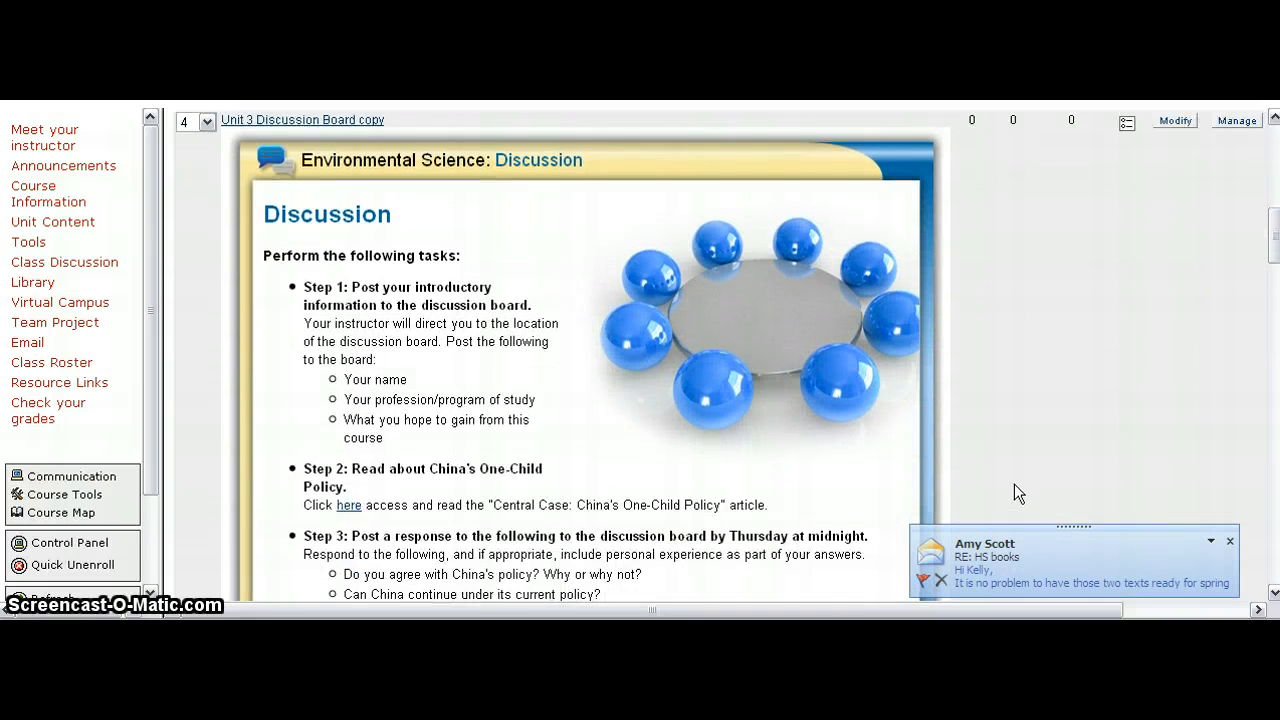
scroll(1014, 485, down, 4)
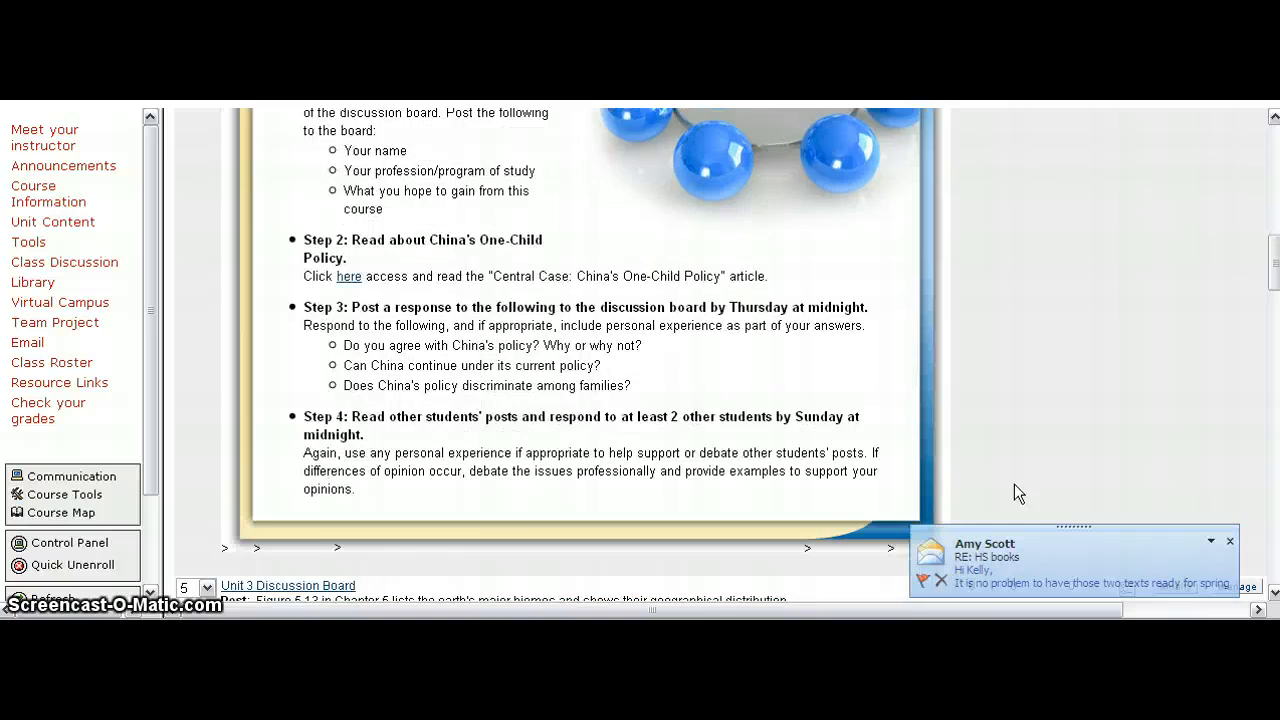
scroll(1014, 484, up, 20)
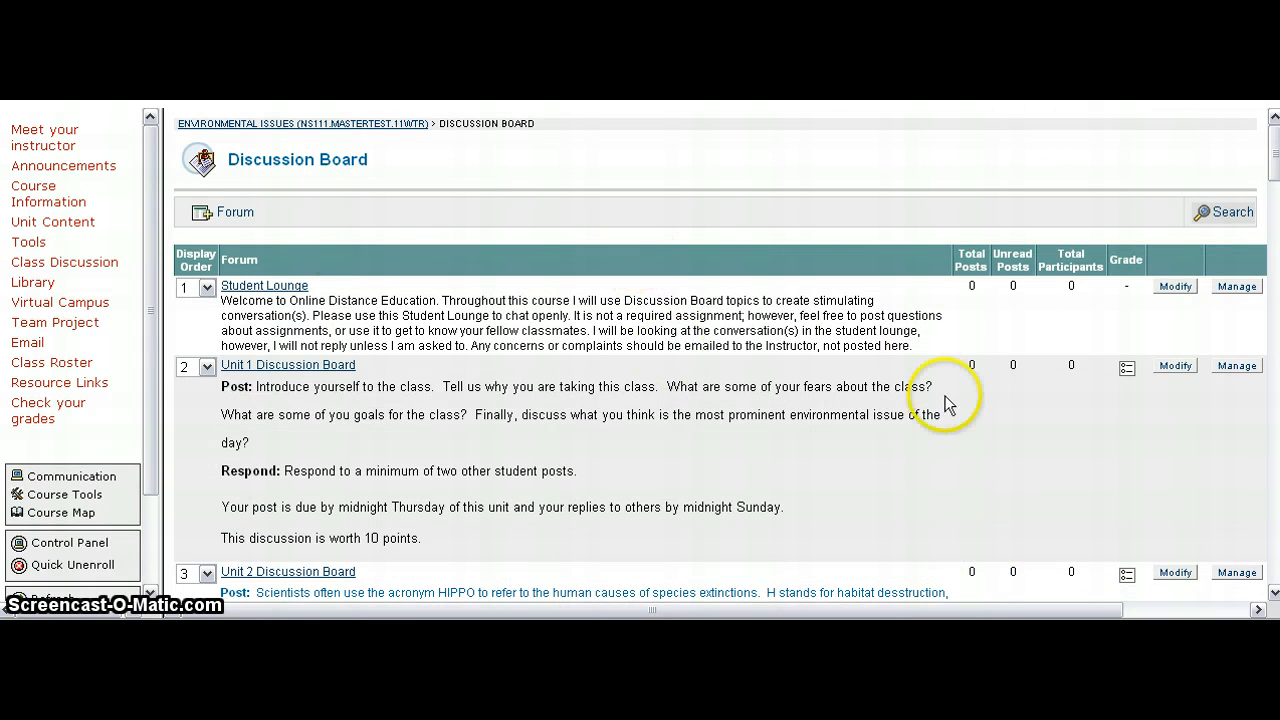
scroll(961, 393, down, 2)
scroll(961, 400, down, 2)
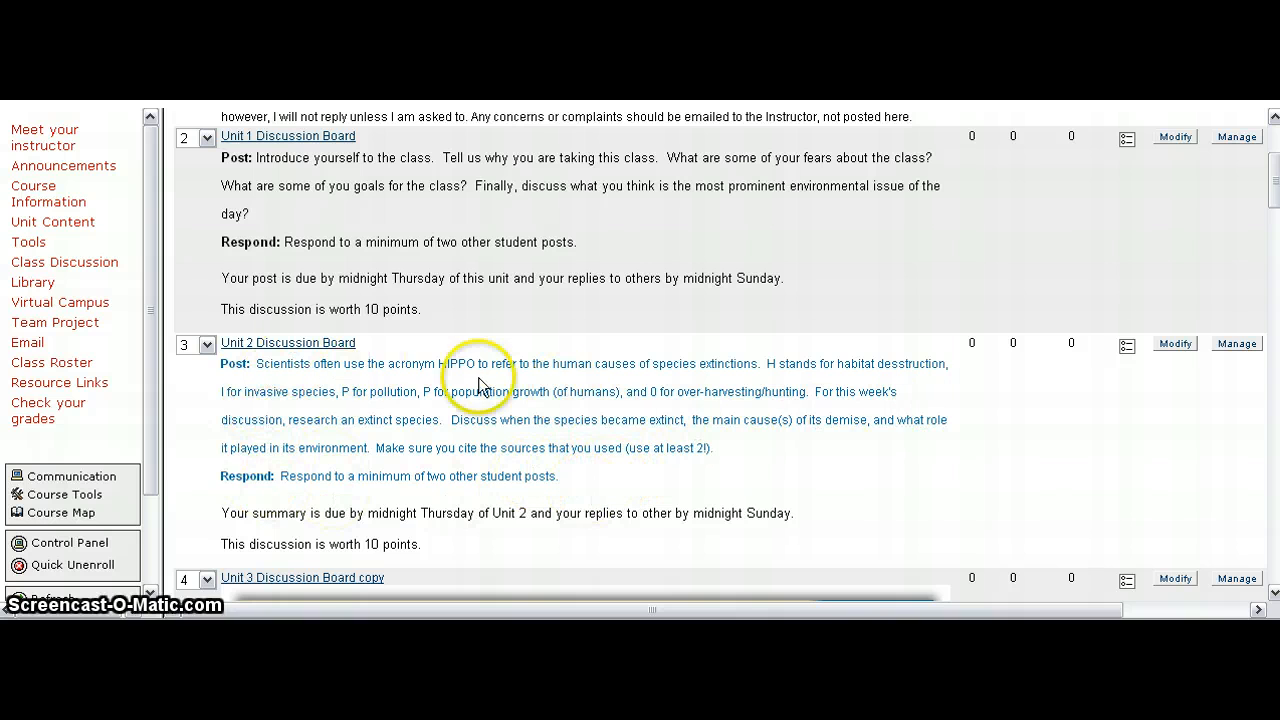
scroll(624, 416, down, 3)
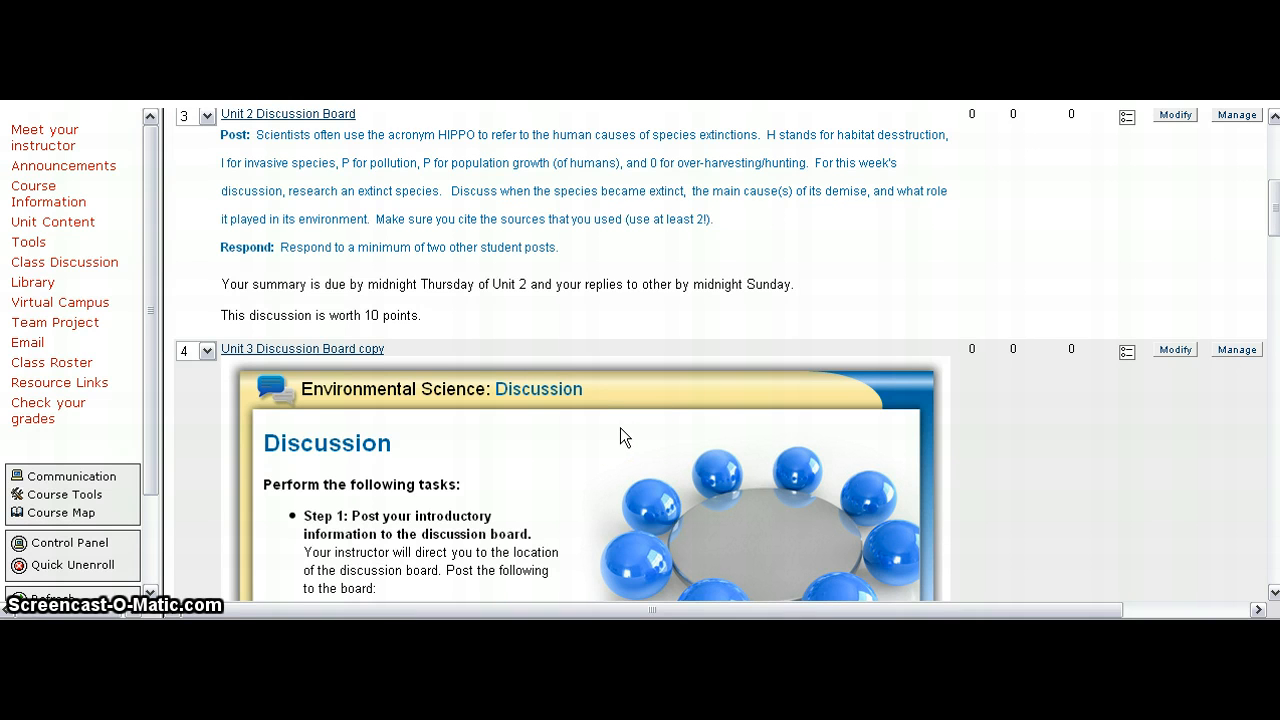
scroll(620, 427, down, 6)
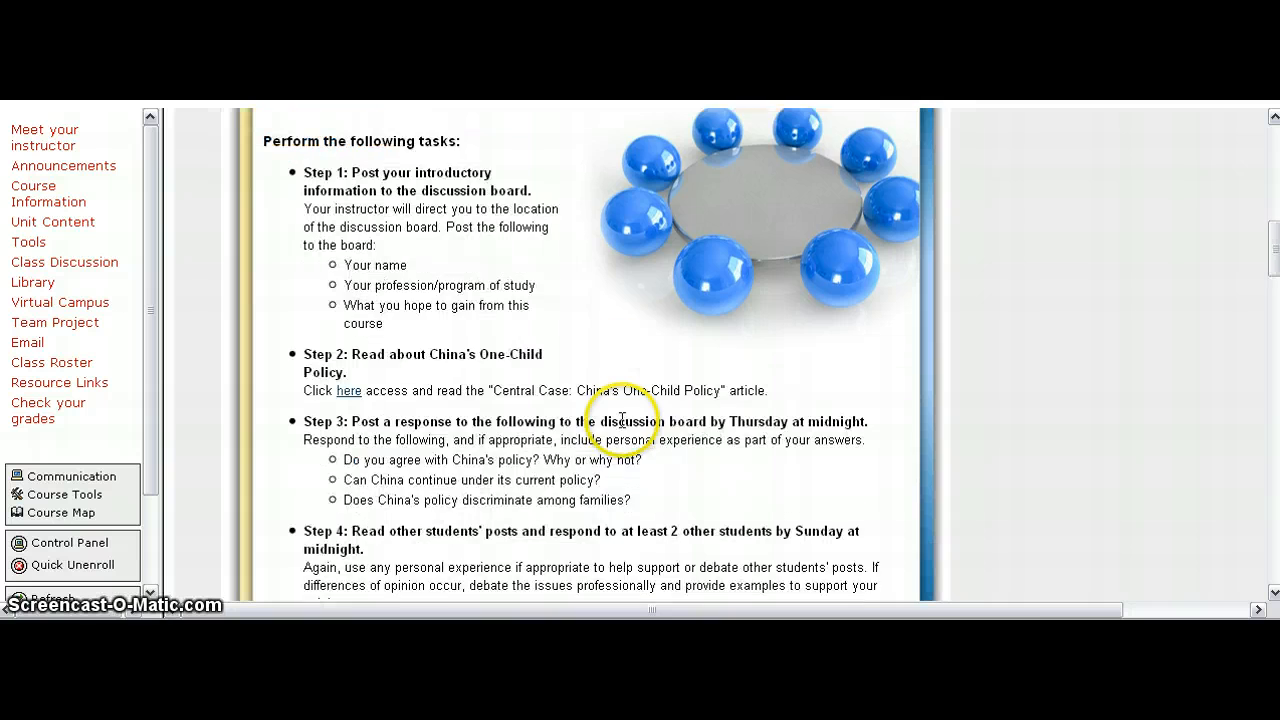
scroll(622, 420, down, 1)
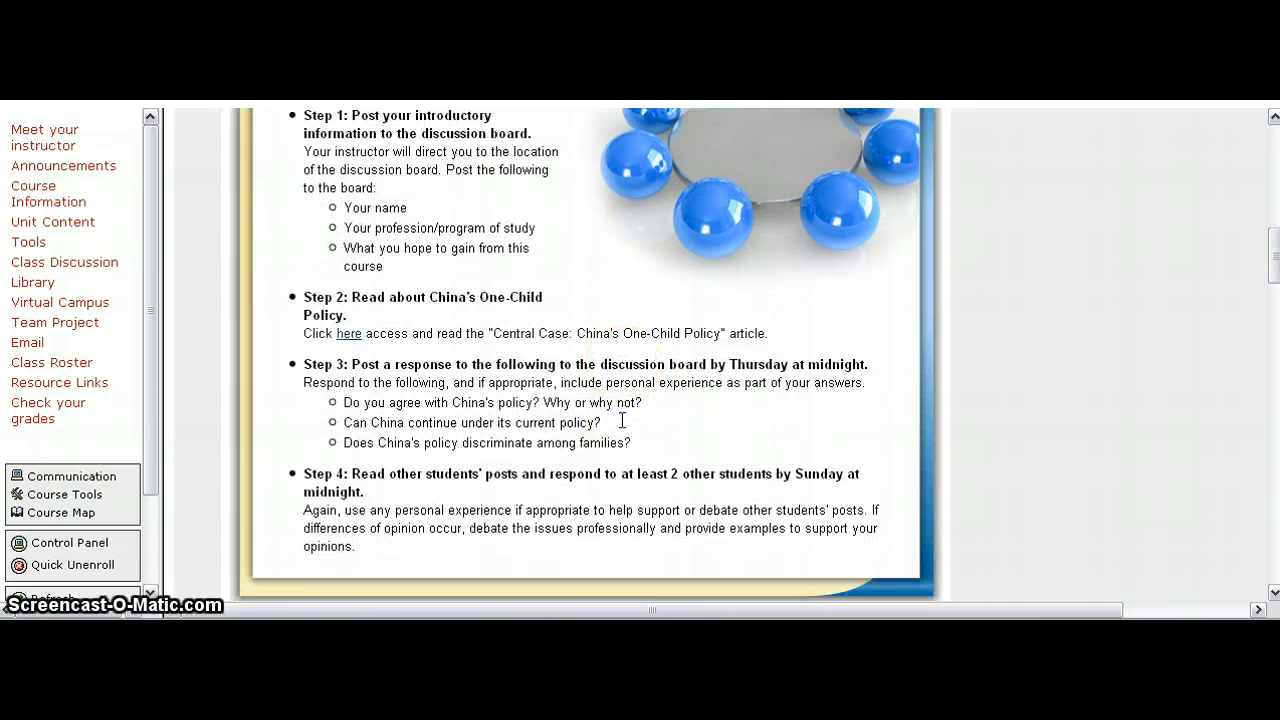
scroll(623, 425, down, 2)
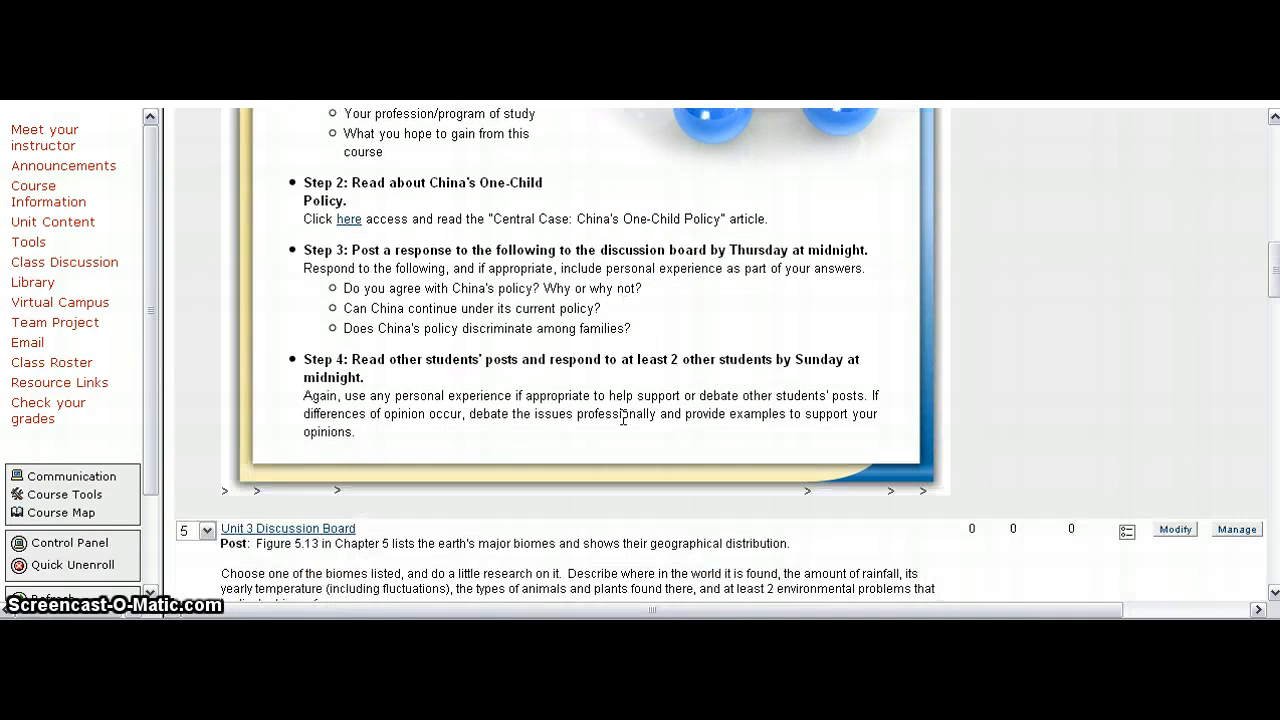
scroll(782, 416, up, 4)
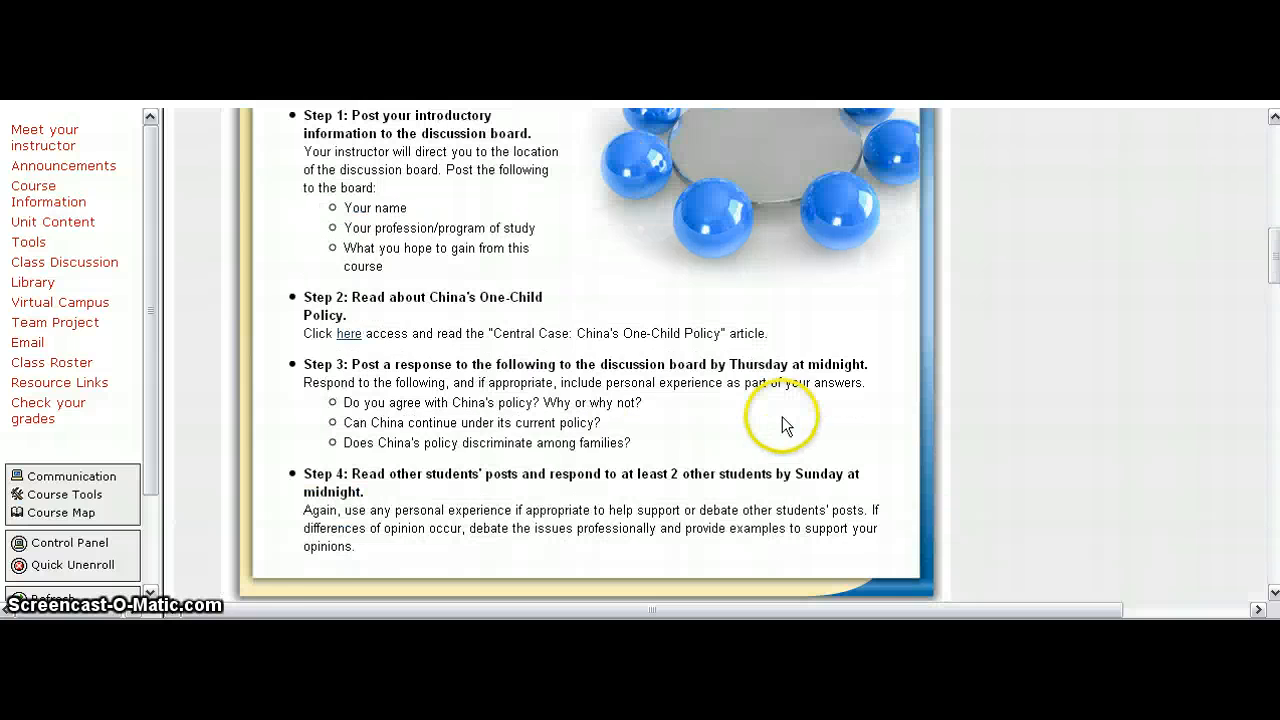
scroll(782, 416, up, 1)
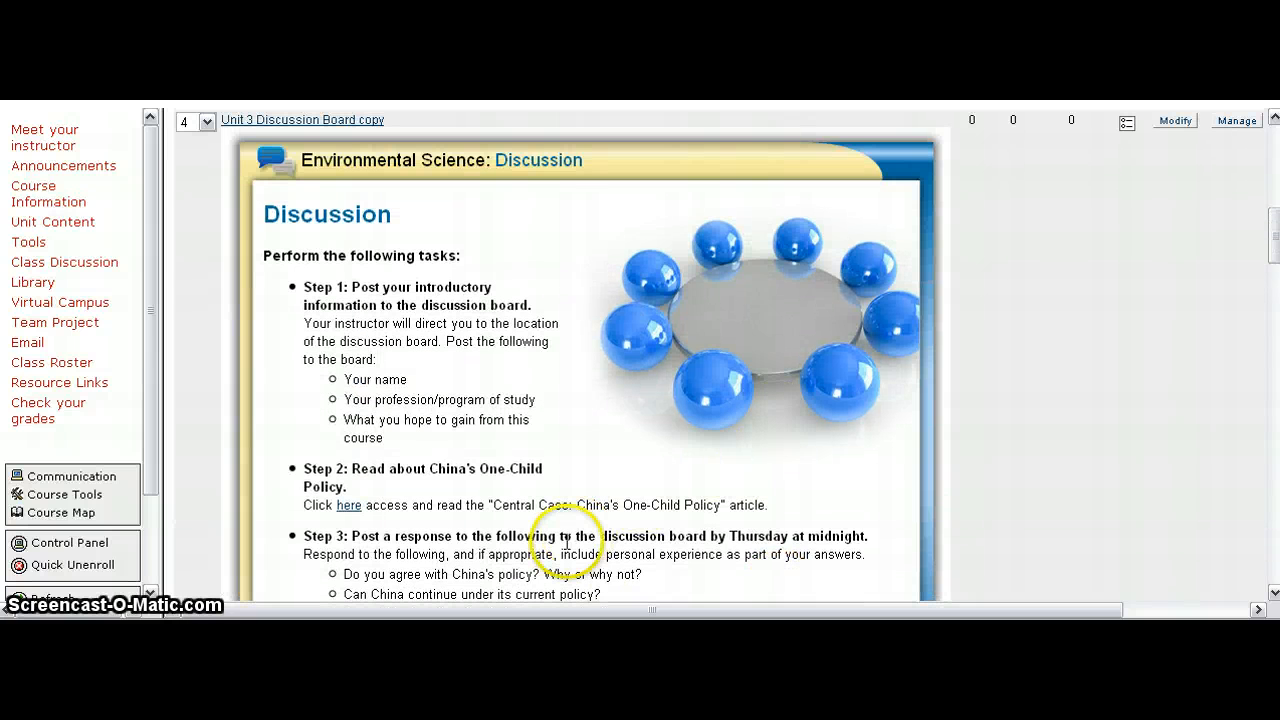